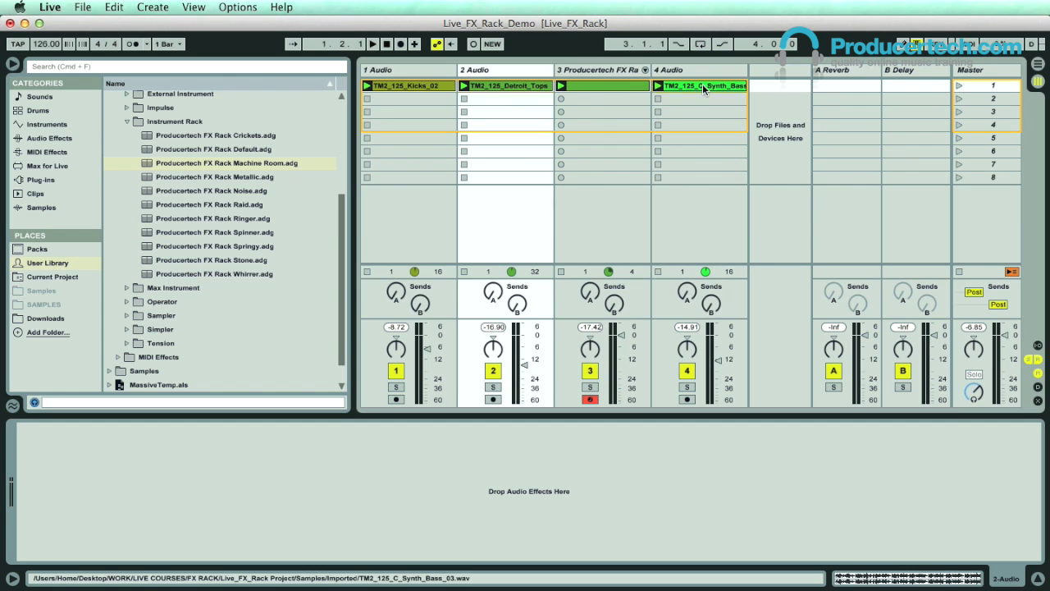
# Show track 3's Machine Room FX rack and play the session with tracks 3 and 1 soloed
pyautogui.click(610, 86)
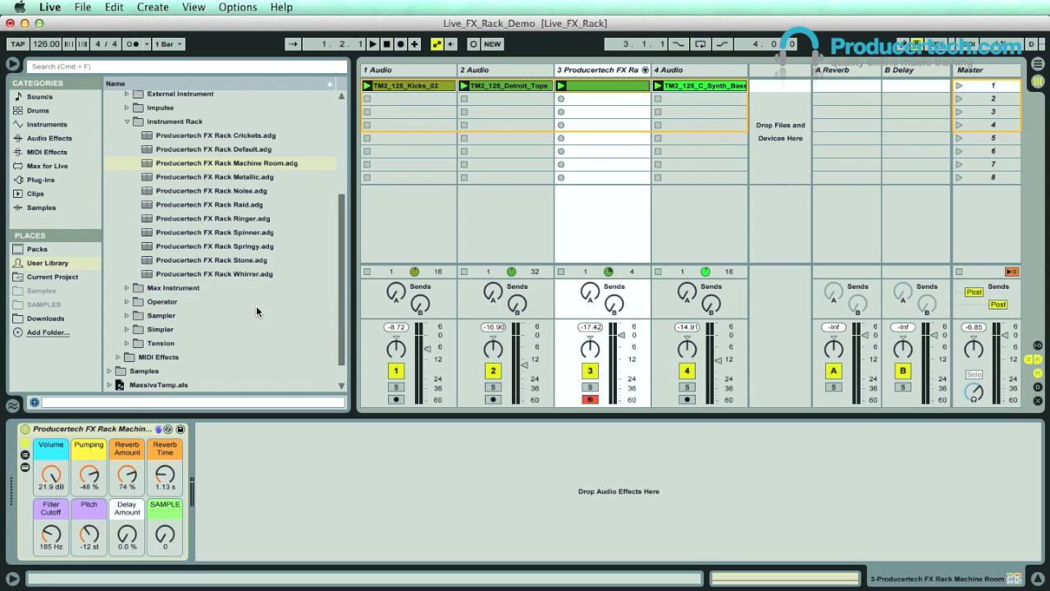
pyautogui.press('space')
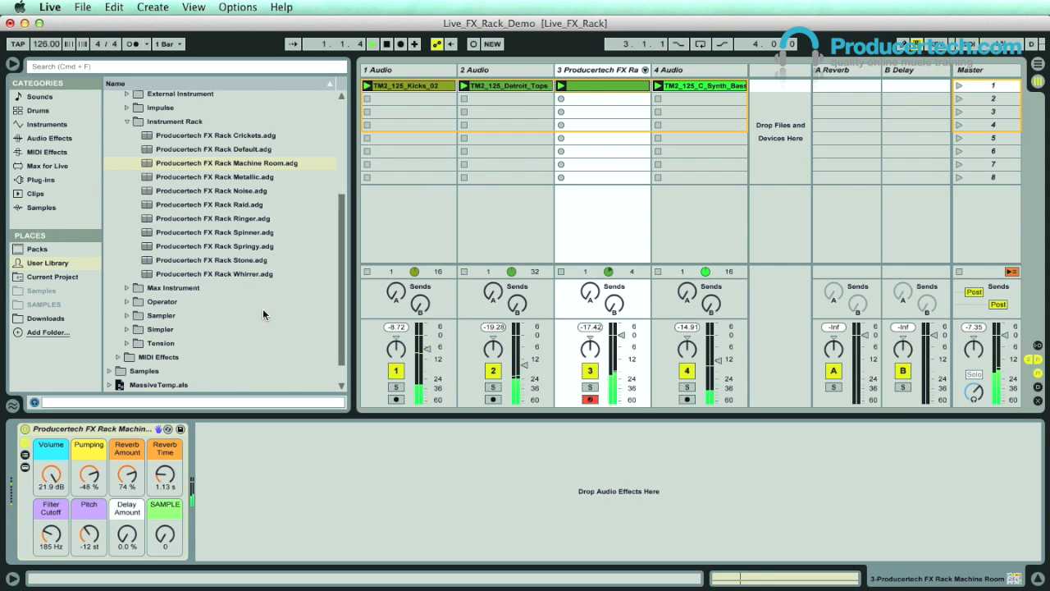
pyautogui.click(589, 386)
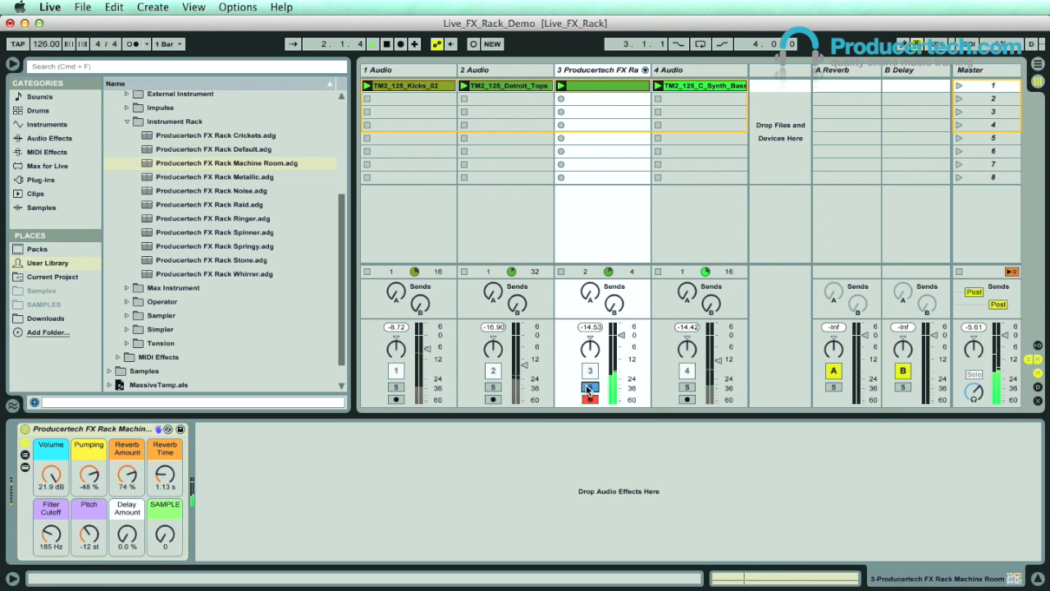
pyautogui.click(396, 386)
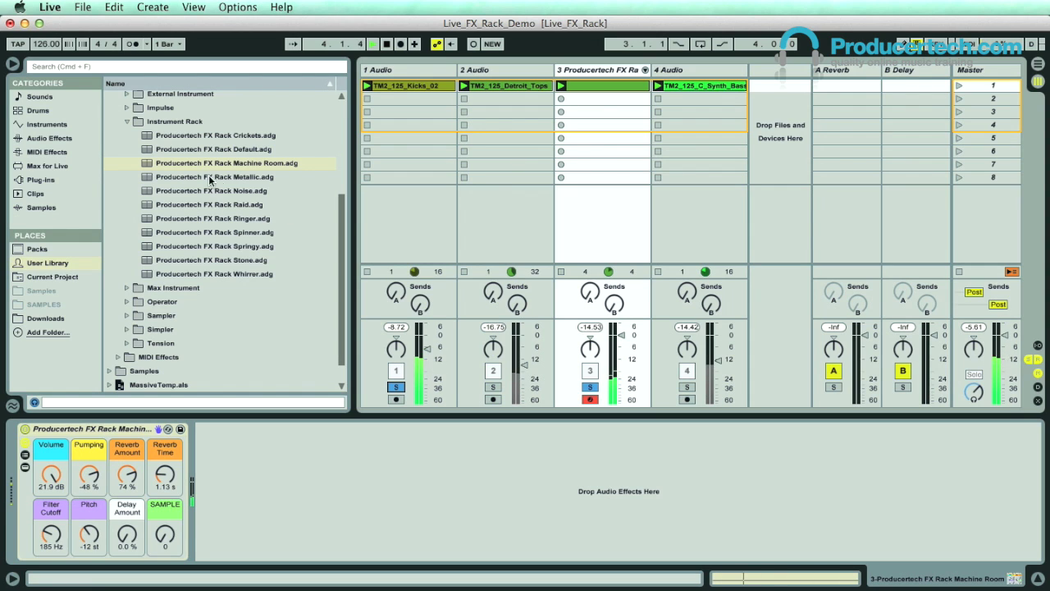
# Audition the Metallic, Raid and Spinner FX Rack presets on track 3, and end that track's solo
pyautogui.doubleClick(191, 179)
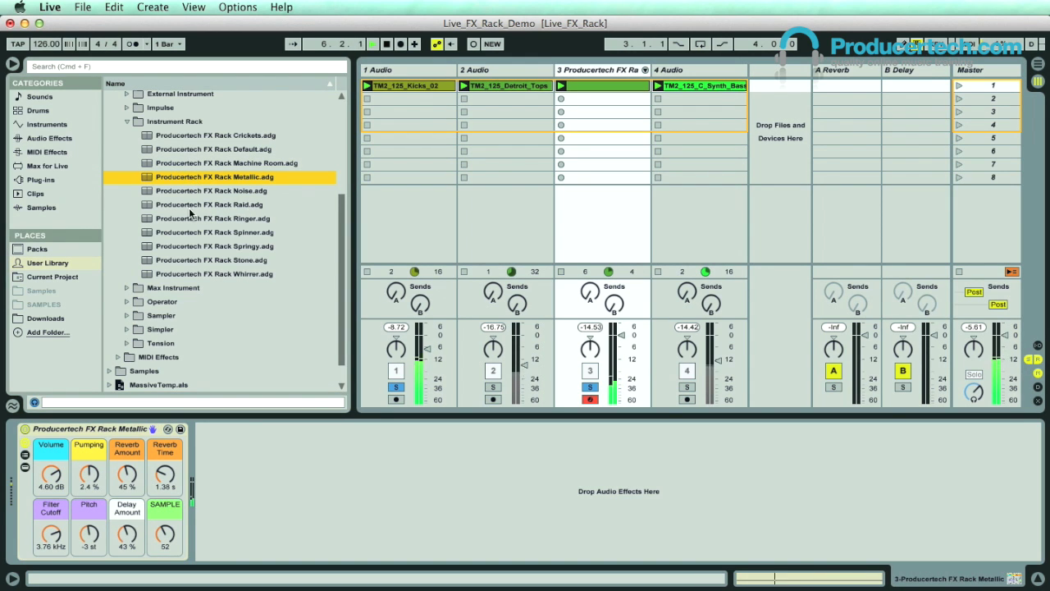
pyautogui.doubleClick(179, 205)
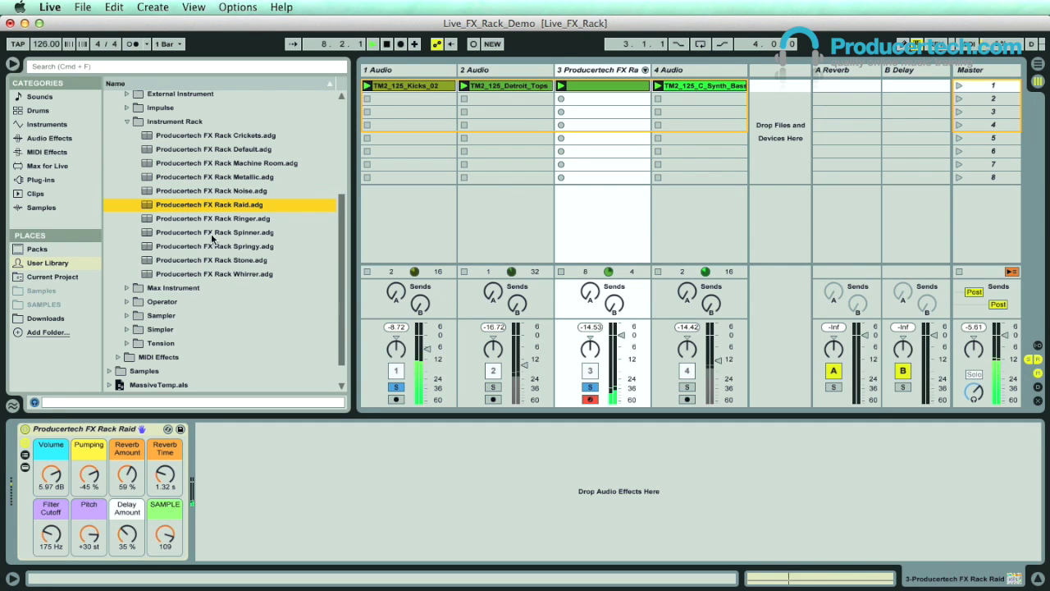
pyautogui.doubleClick(190, 232)
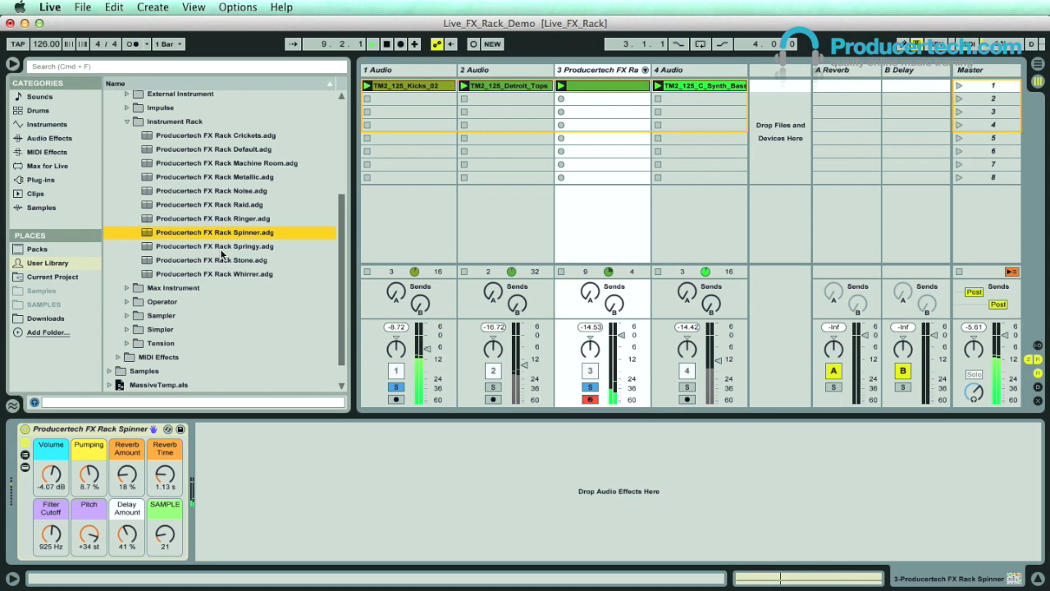
pyautogui.click(590, 387)
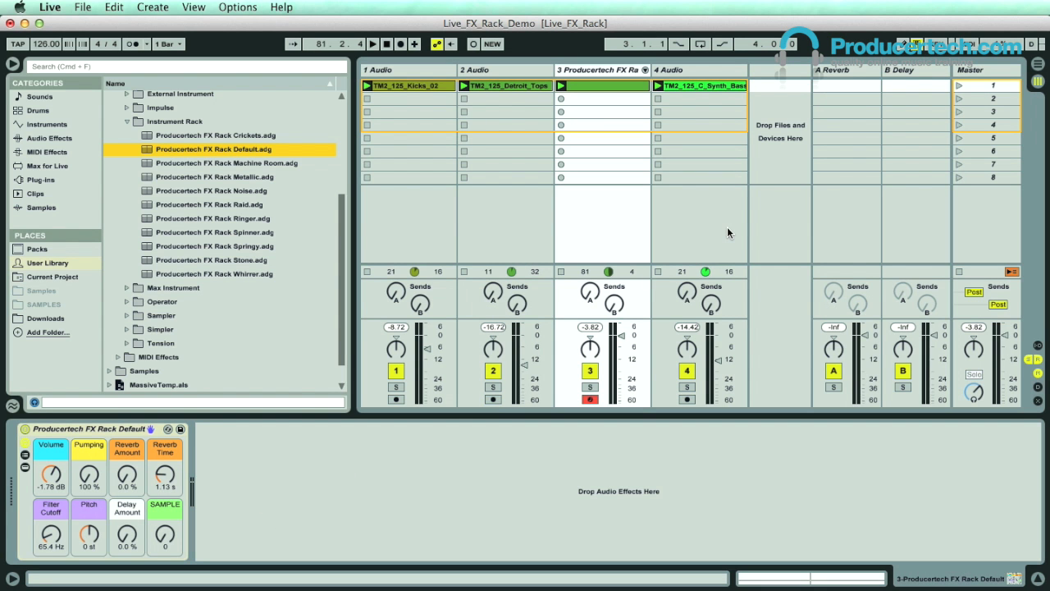
# Inspect the MIDI note in track 3's first clip, and return to the track's Producertech FX Rack Default
pyautogui.doubleClick(600, 85)
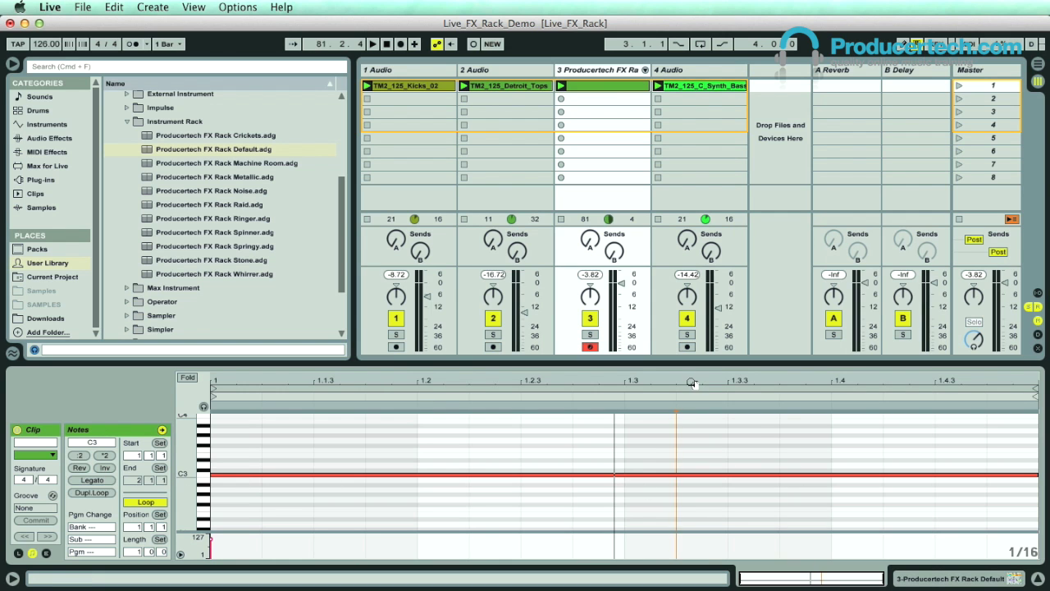
pyautogui.doubleClick(590, 71)
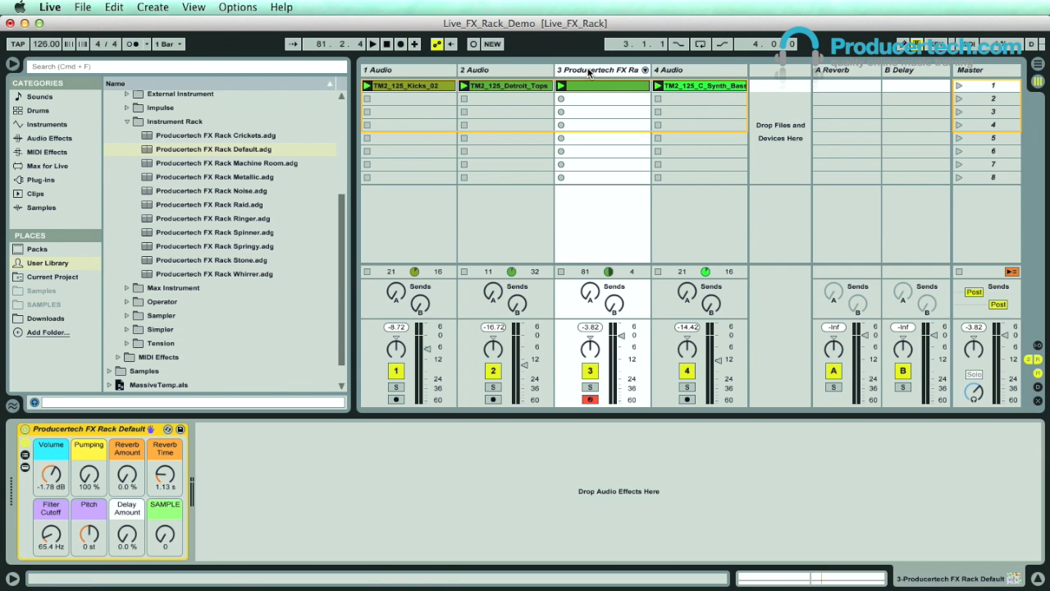
pyautogui.click(249, 151)
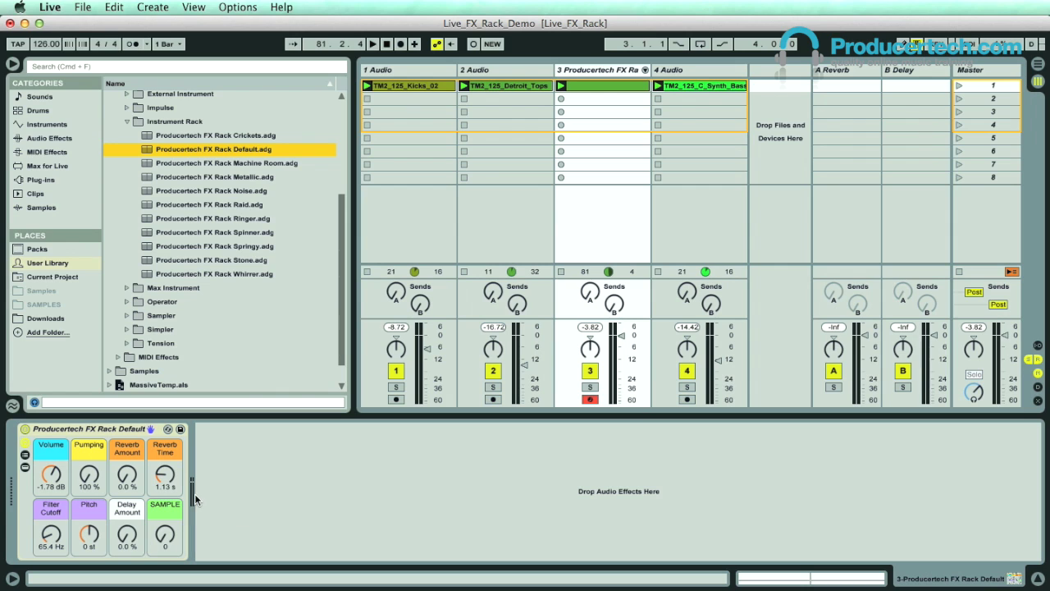
# Hide the browser, solo track 3, and set the rack's SAMPLE macro to 70 and Volume to -2.24 dB
pyautogui.click(13, 65)
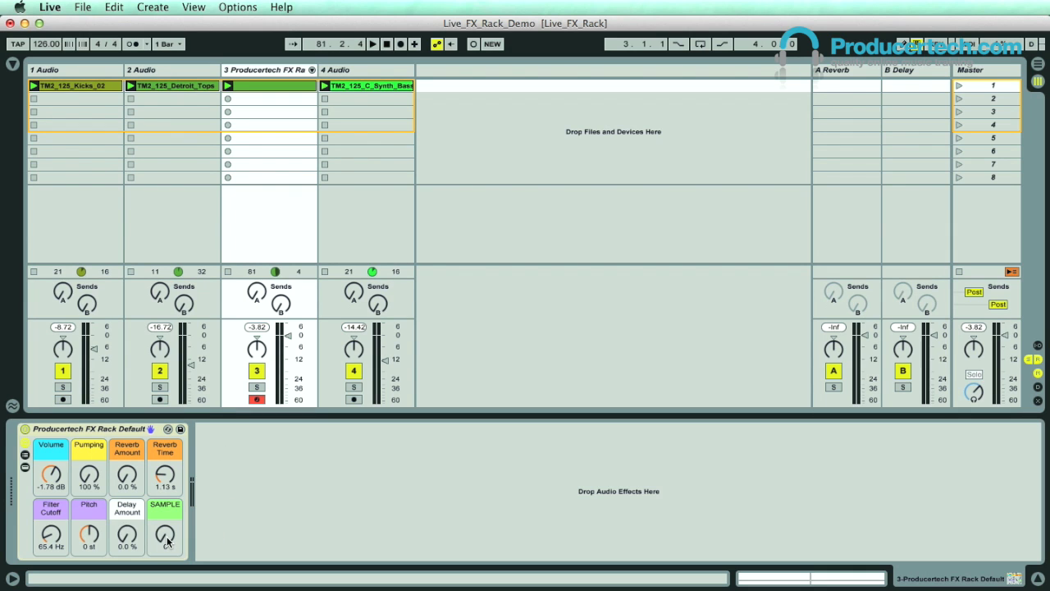
pyautogui.click(257, 386)
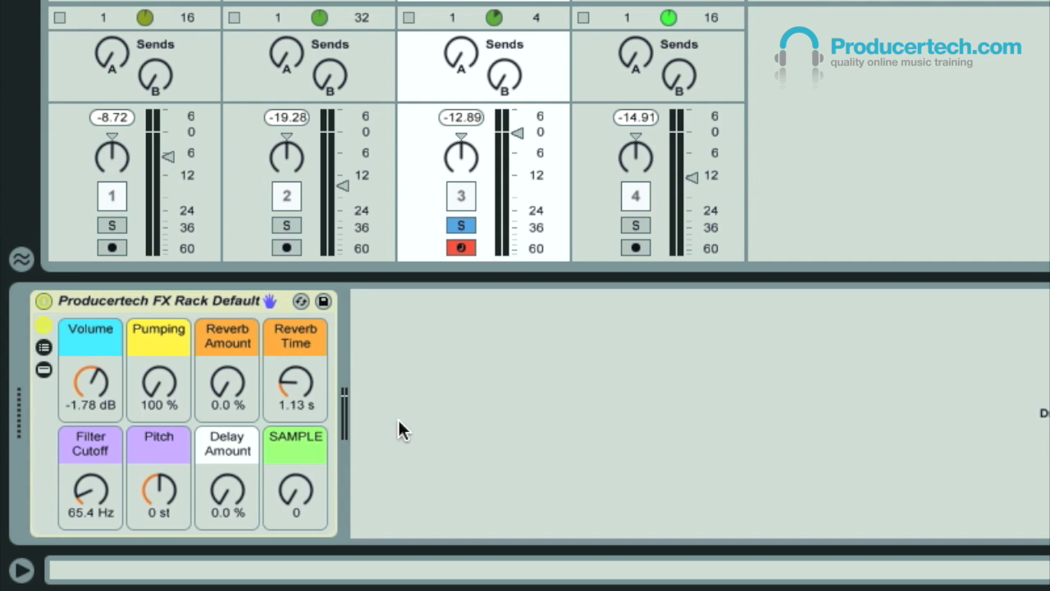
pyautogui.moveTo(296, 491)
pyautogui.mouseDown()
pyautogui.moveTo(297, 472)
pyautogui.moveTo(298, 495)
pyautogui.mouseUp()
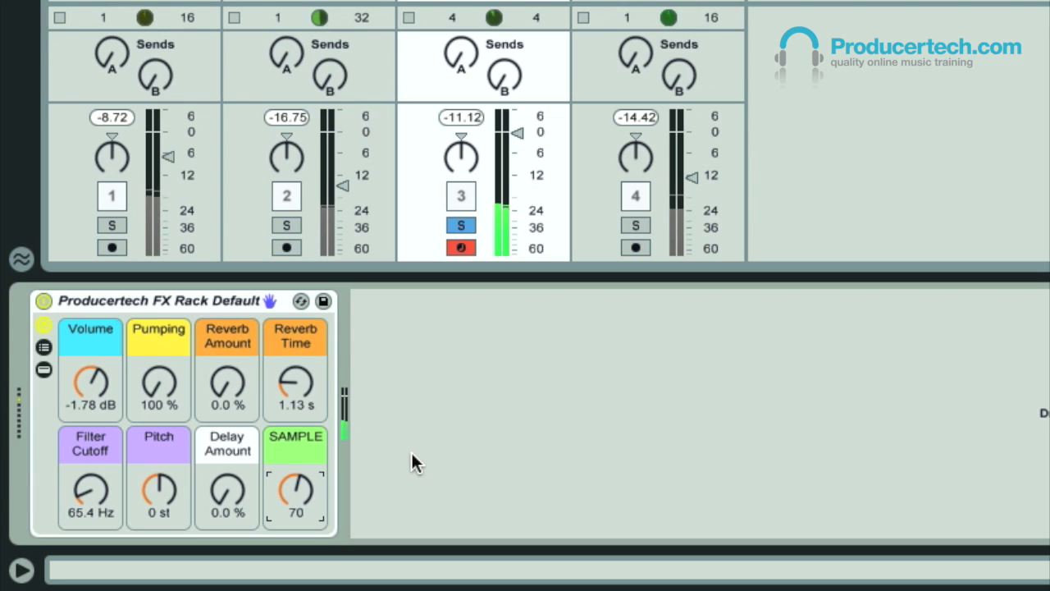
pyautogui.moveTo(92, 379); pyautogui.dragTo(92, 394)
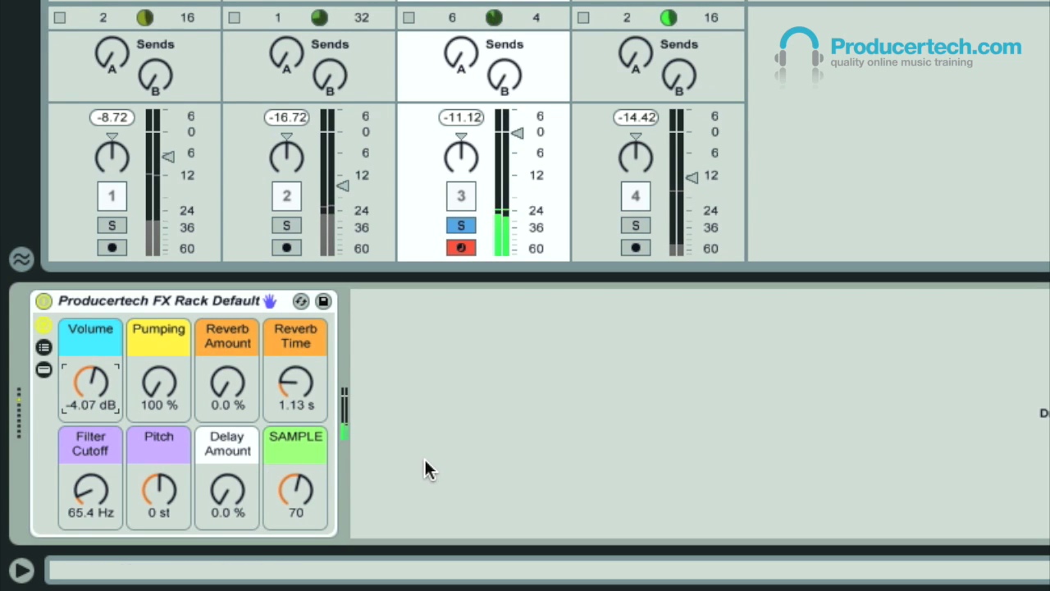
pyautogui.moveTo(91, 387)
pyautogui.mouseDown()
pyautogui.moveTo(91, 344)
pyautogui.moveTo(91, 411)
pyautogui.moveTo(91, 345)
pyautogui.moveTo(91, 374)
pyautogui.mouseUp()
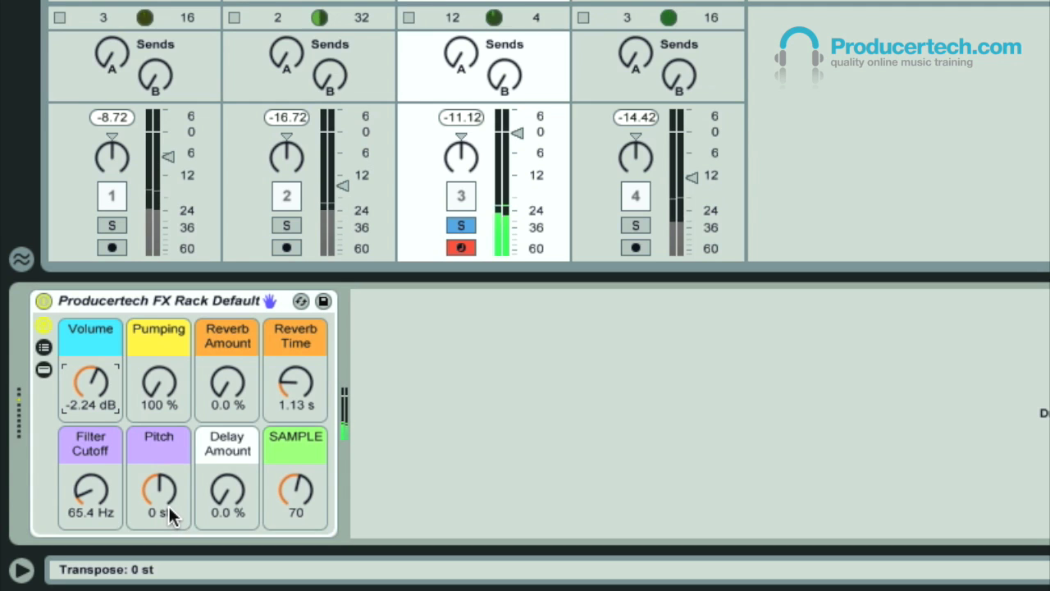
# Set the rack's Pitch macro to +41 st and Filter Cutoff to 1.48 kHz
pyautogui.moveTo(162, 490); pyautogui.dragTo(159, 536)
pyautogui.moveTo(159, 490)
pyautogui.mouseDown()
pyautogui.moveTo(160, 537)
pyautogui.moveTo(160, 467)
pyautogui.moveTo(159, 484)
pyautogui.mouseUp()
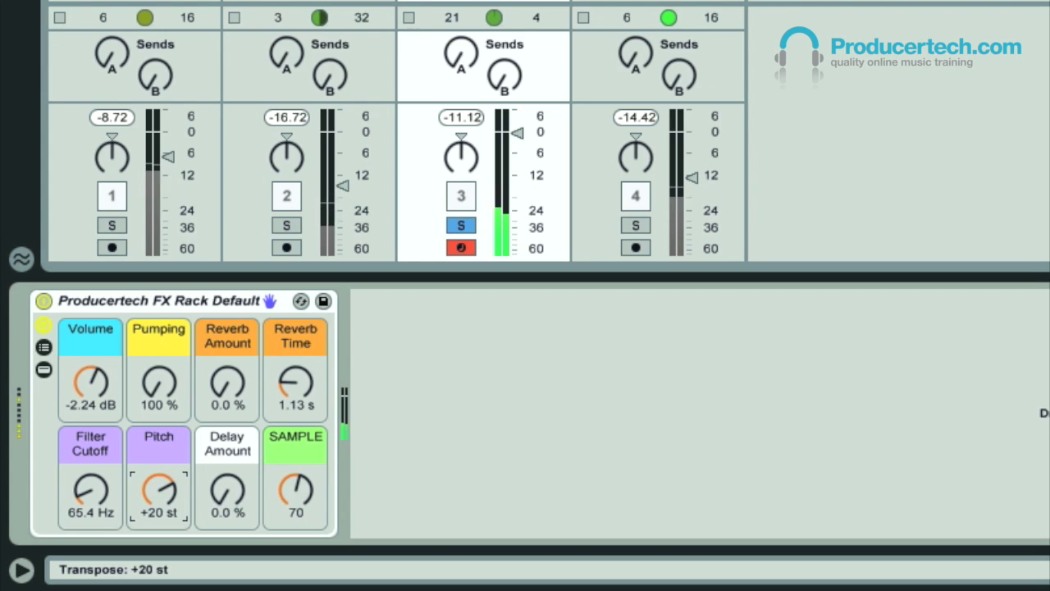
pyautogui.moveTo(160, 489); pyautogui.dragTo(159, 464)
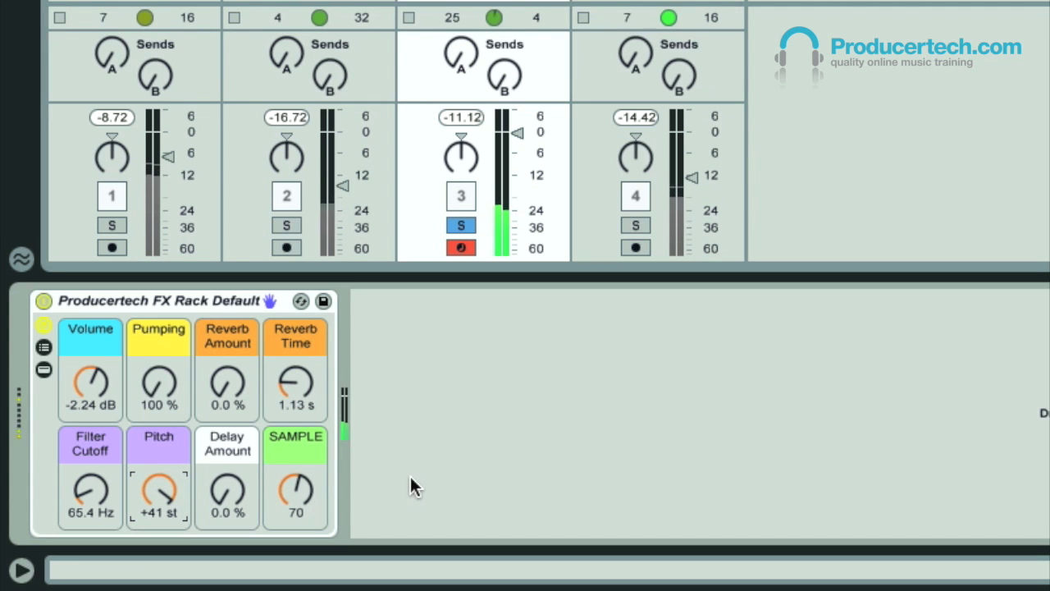
pyautogui.moveTo(104, 504); pyautogui.dragTo(86, 474)
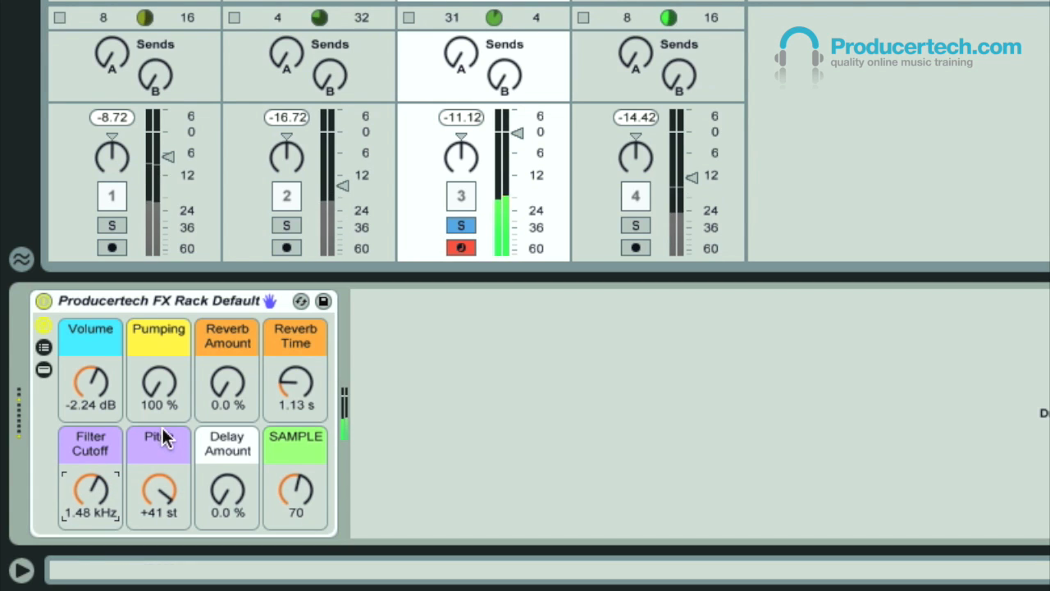
# Solo the kick track alongside track 3, and set the rack's Pumping to -37 % and Volume to 0.95 dB
pyautogui.click(112, 225)
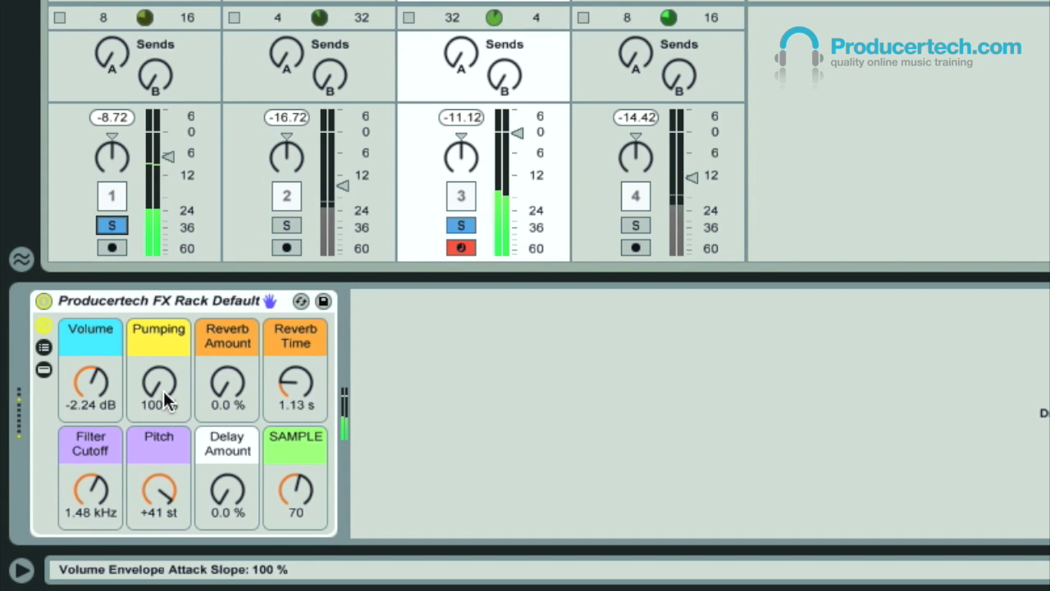
pyautogui.moveTo(162, 391); pyautogui.dragTo(161, 478)
pyautogui.moveTo(82, 386)
pyautogui.mouseDown()
pyautogui.moveTo(82, 371)
pyautogui.moveTo(83, 385)
pyautogui.mouseUp()
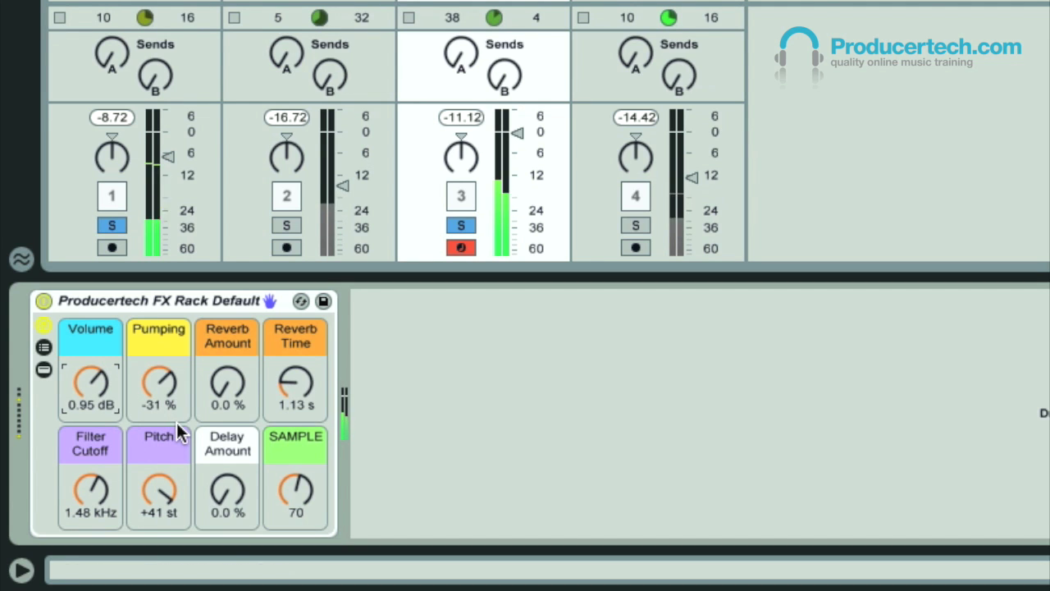
pyautogui.moveTo(159, 382); pyautogui.dragTo(159, 414)
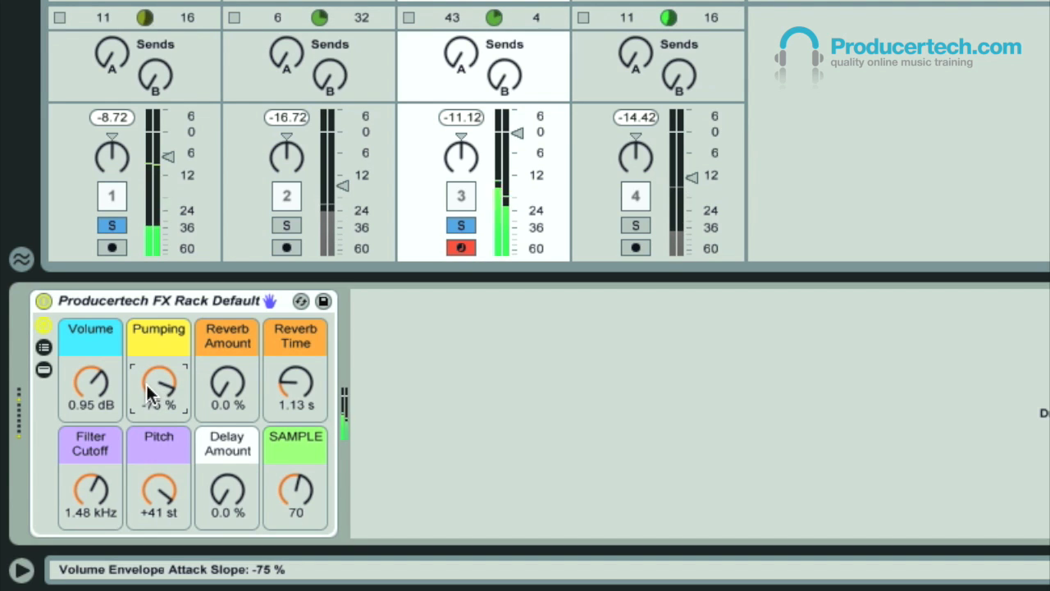
pyautogui.moveTo(189, 410); pyautogui.dragTo(154, 354)
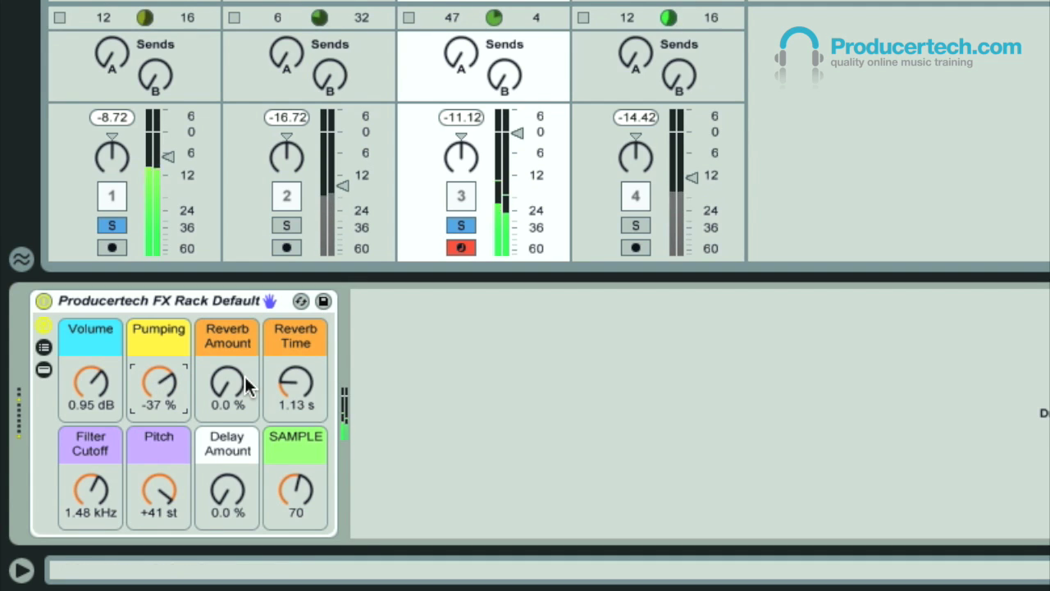
# Set the rack's Reverb Amount to 69 % and Volume to 5.97 dB
pyautogui.moveTo(246, 380); pyautogui.dragTo(246, 352)
pyautogui.moveTo(220, 387); pyautogui.dragTo(221, 299)
pyautogui.moveTo(103, 379); pyautogui.dragTo(103, 361)
pyautogui.moveTo(233, 382)
pyautogui.mouseDown()
pyautogui.moveTo(234, 362)
pyautogui.moveTo(234, 400)
pyautogui.mouseUp()
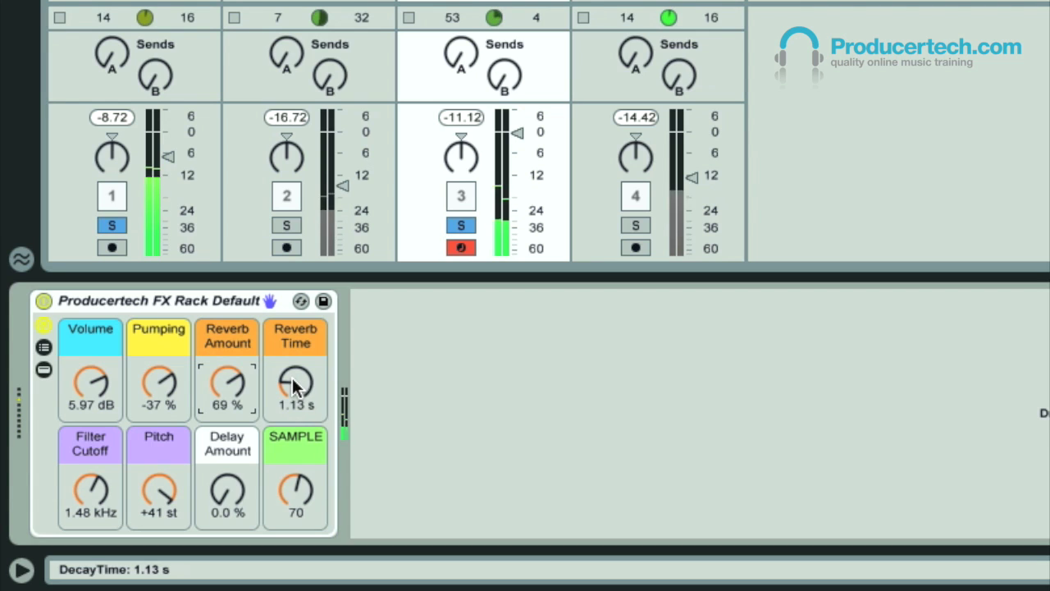
# Set the rack's Reverb Time to 4.08 s and Reverb Amount to 100 %, with Volume at 7.34 dB and Filter Cutoff at 2.12 kHz
pyautogui.moveTo(294, 379); pyautogui.dragTo(294, 310)
pyautogui.moveTo(294, 380); pyautogui.dragTo(293, 386)
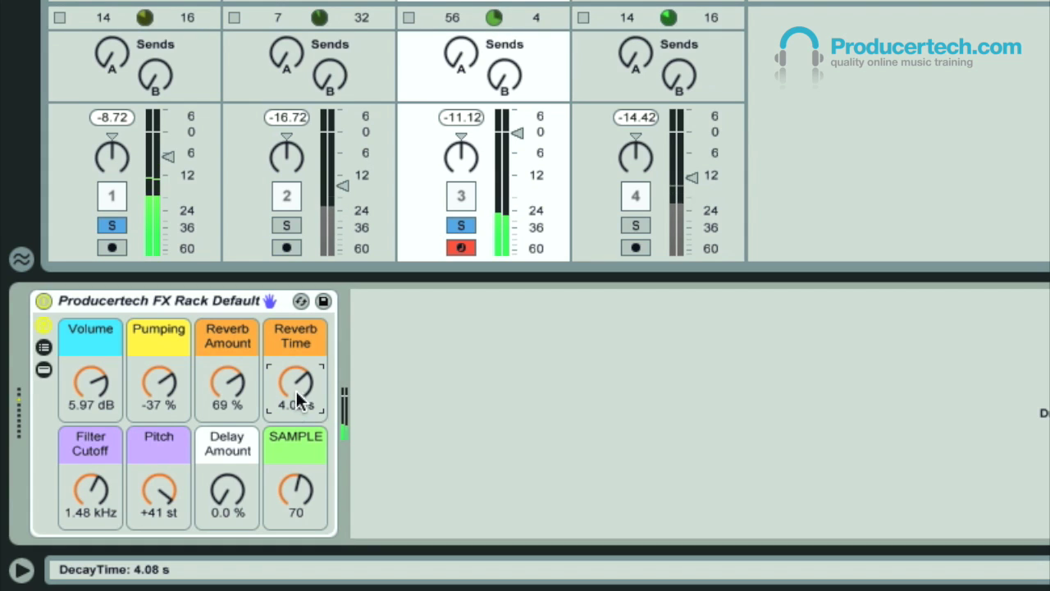
pyautogui.moveTo(229, 375); pyautogui.dragTo(228, 346)
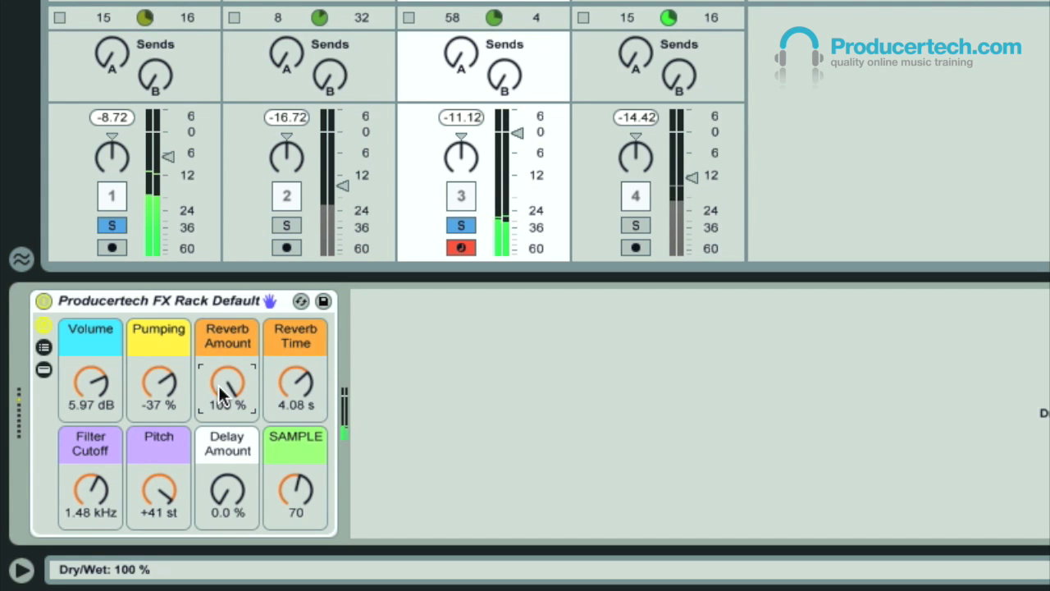
pyautogui.moveTo(90, 383); pyautogui.dragTo(90, 372)
pyautogui.moveTo(91, 492)
pyautogui.mouseDown()
pyautogui.moveTo(91, 476)
pyautogui.moveTo(92, 504)
pyautogui.mouseUp()
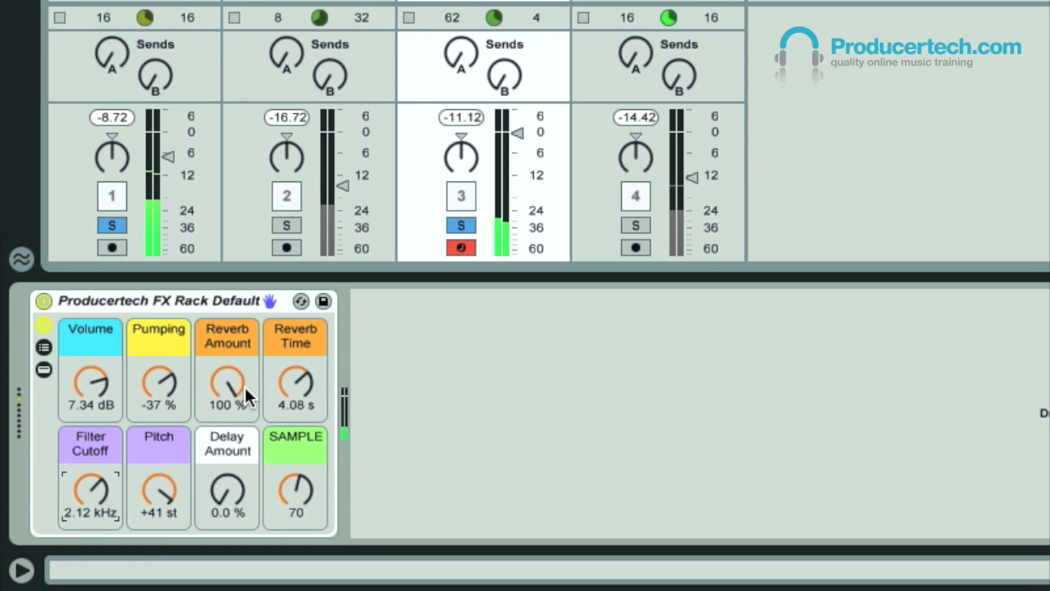
# Lower the rack's Reverb Amount to 35 %, Reverb Time to 1.44 s and Volume to 2.32 dB
pyautogui.moveTo(234, 385); pyautogui.dragTo(234, 404)
pyautogui.moveTo(297, 382); pyautogui.dragTo(298, 404)
pyautogui.moveTo(91, 376); pyautogui.dragTo(91, 391)
pyautogui.moveTo(209, 385); pyautogui.dragTo(209, 389)
# Set the rack's Delay Amount to 50 % and raise its Volume to 5.97 dB
pyautogui.moveTo(220, 486); pyautogui.dragTo(221, 447)
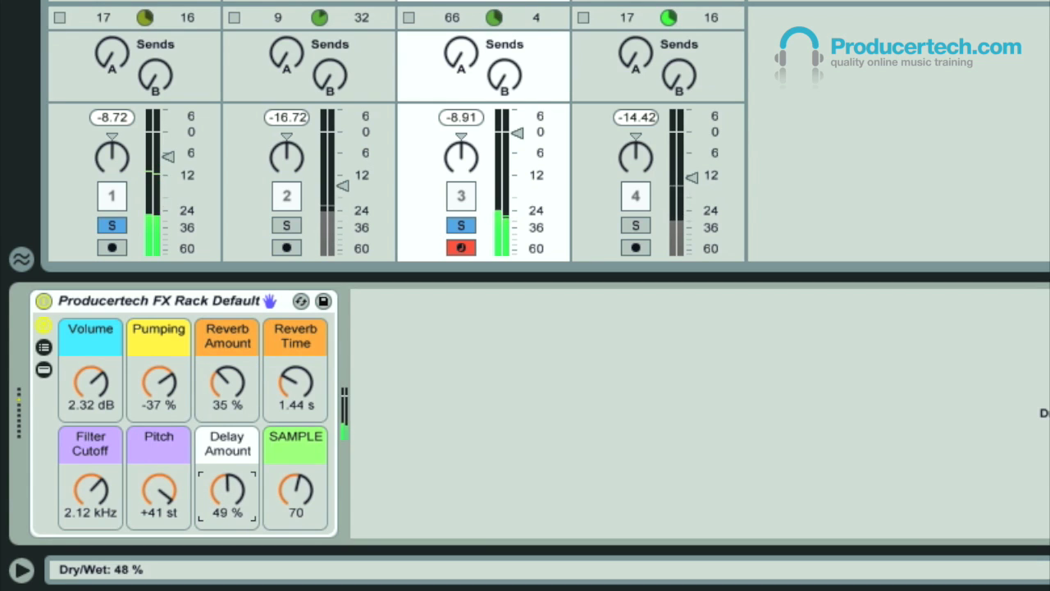
pyautogui.moveTo(86, 385); pyautogui.dragTo(86, 369)
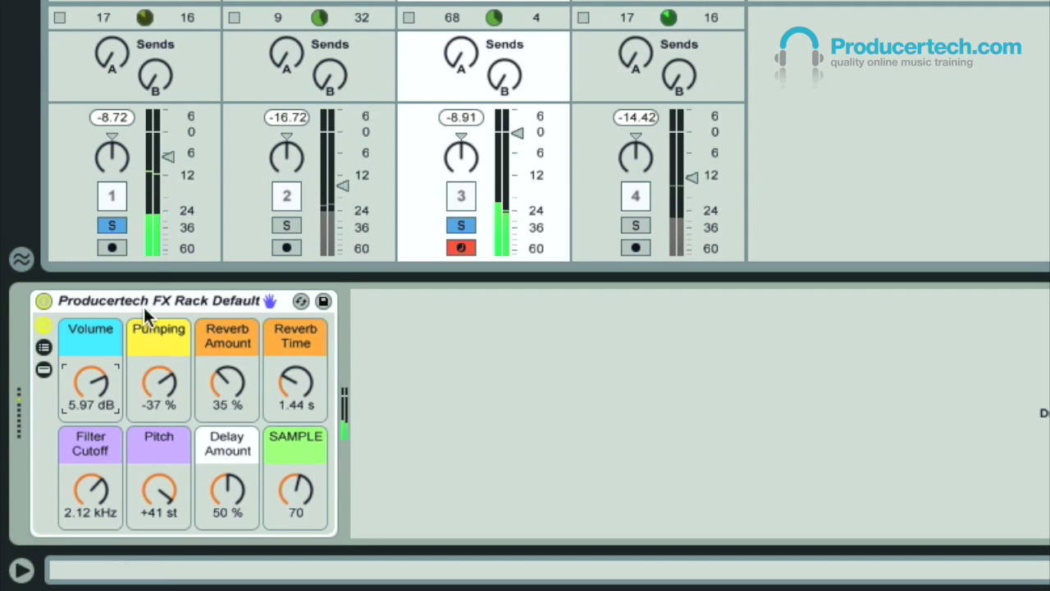
# Unsolo the kick track, and set the rack's Volume to 6.88 dB and Filter Cutoff to 3.96 kHz
pyautogui.click(111, 226)
pyautogui.moveTo(92, 399); pyautogui.dragTo(92, 384)
pyautogui.moveTo(85, 492); pyautogui.dragTo(84, 459)
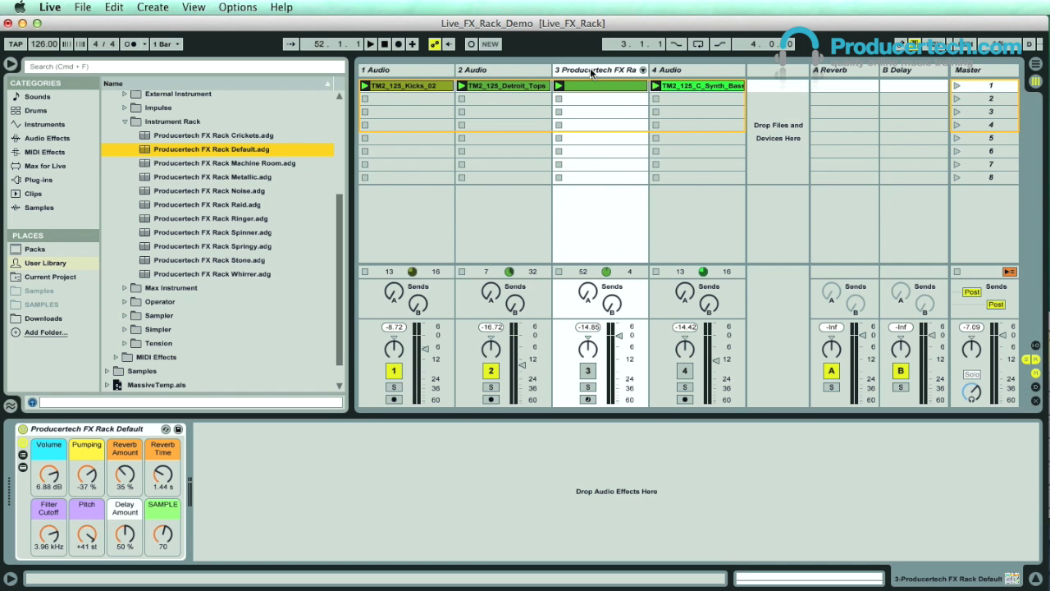
# Insert a MIDI track after track 3 and load the Producertech FX Rack Default preset onto it
pyautogui.click(590, 69)
pyautogui.press('super+shift+t')
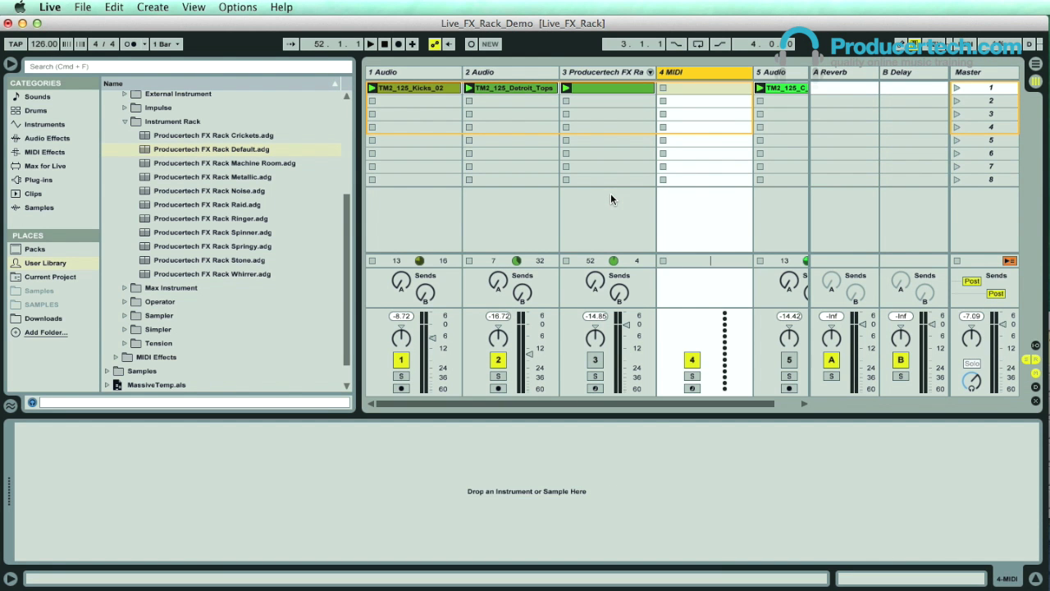
pyautogui.doubleClick(201, 150)
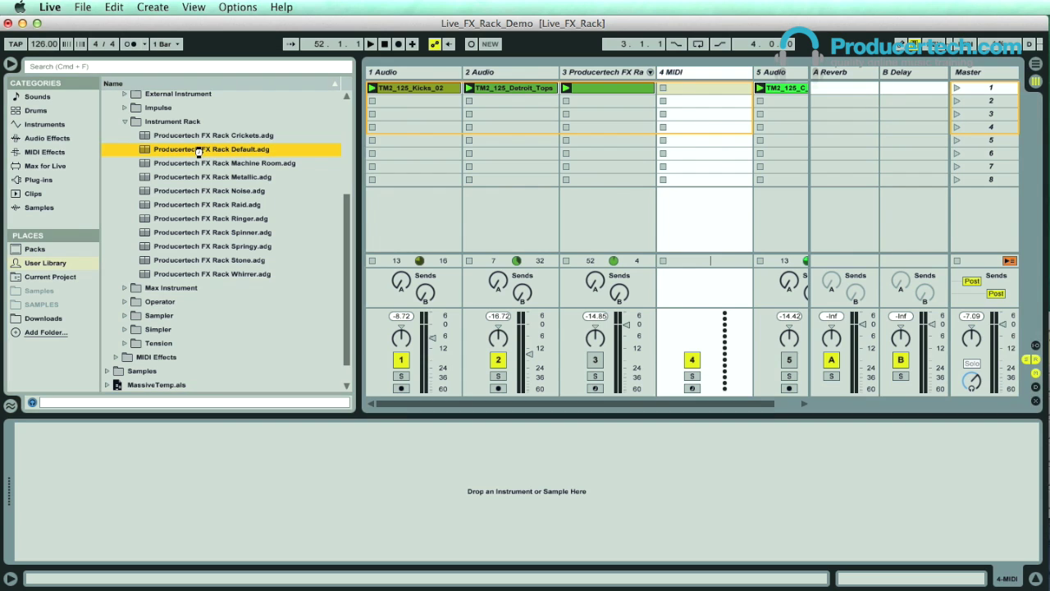
# Copy track 3's MIDI clip to the first slot of track 4, launch the copy and solo track 4
pyautogui.click(593, 86)
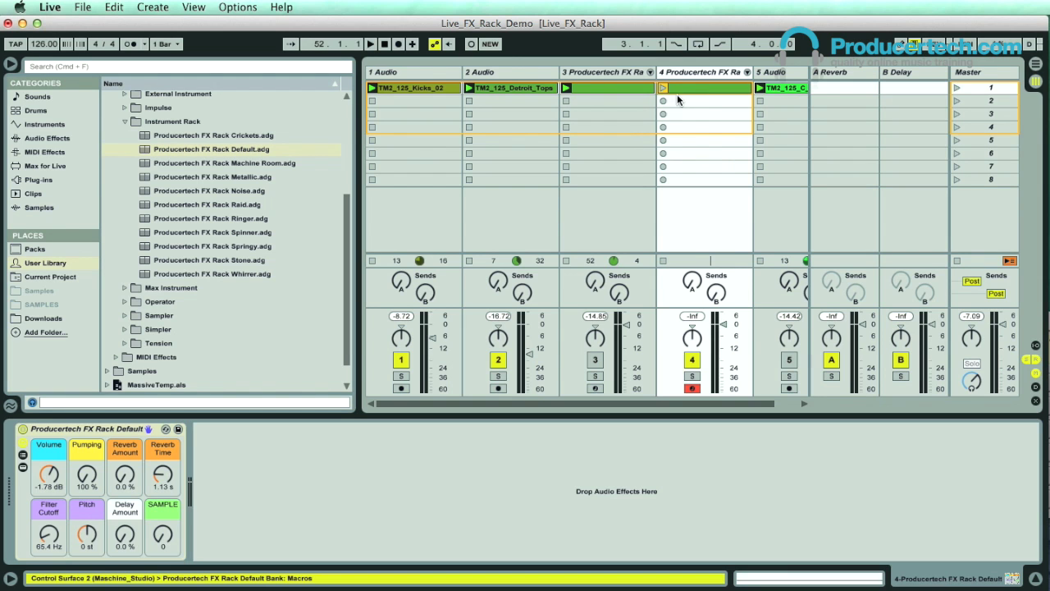
pyautogui.click(662, 87)
pyautogui.click(691, 376)
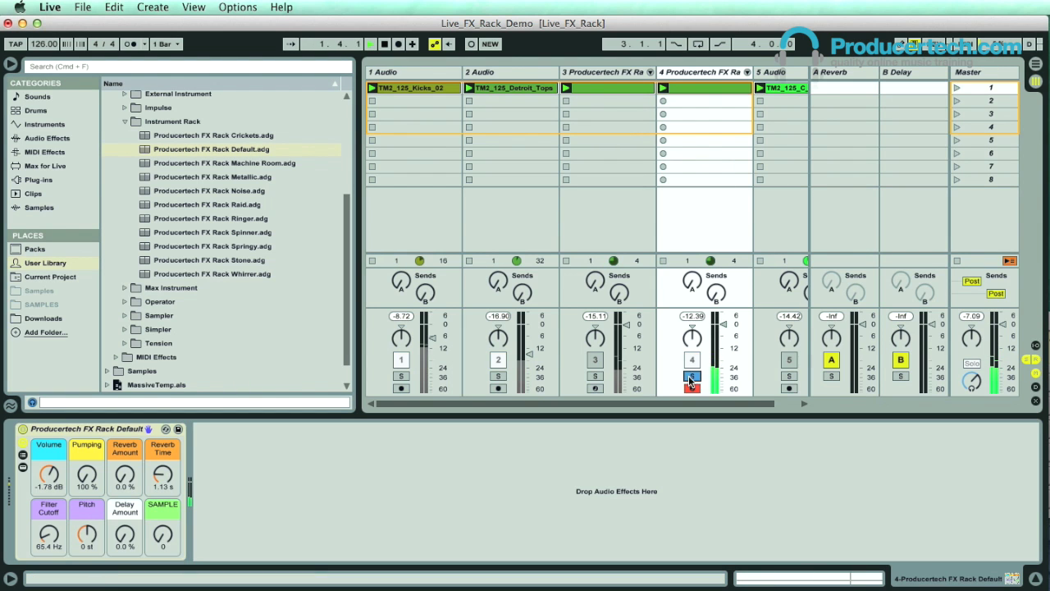
# Hide the browser and show the chain list of track 4's FX rack
pyautogui.click(10, 63)
pyautogui.click(23, 464)
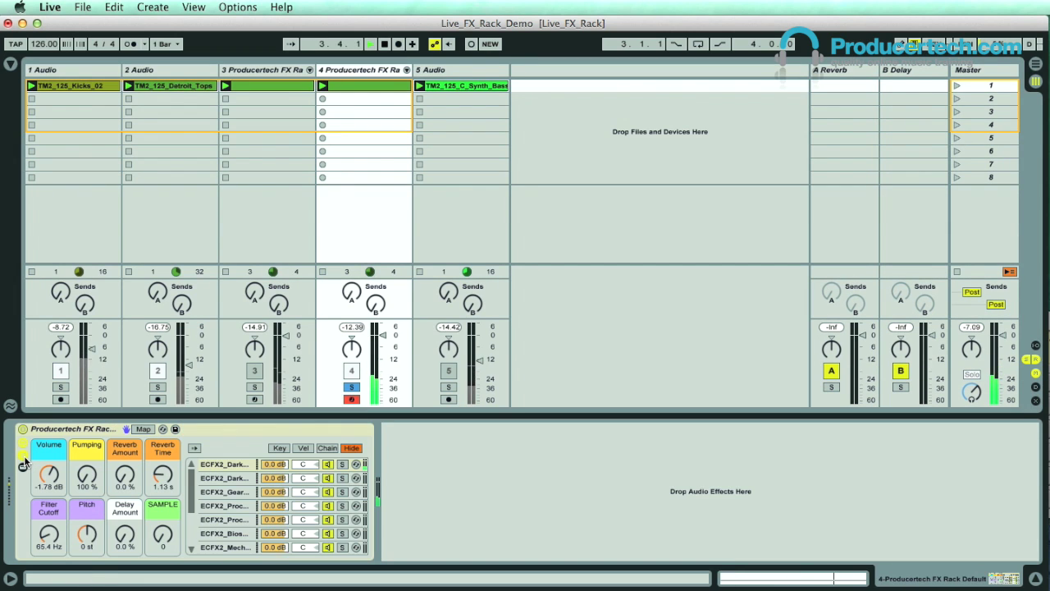
# Display the sample waveform of the ECFX2_Dark_Drums_2 Sampler in the rack's first chain
pyautogui.click(225, 465)
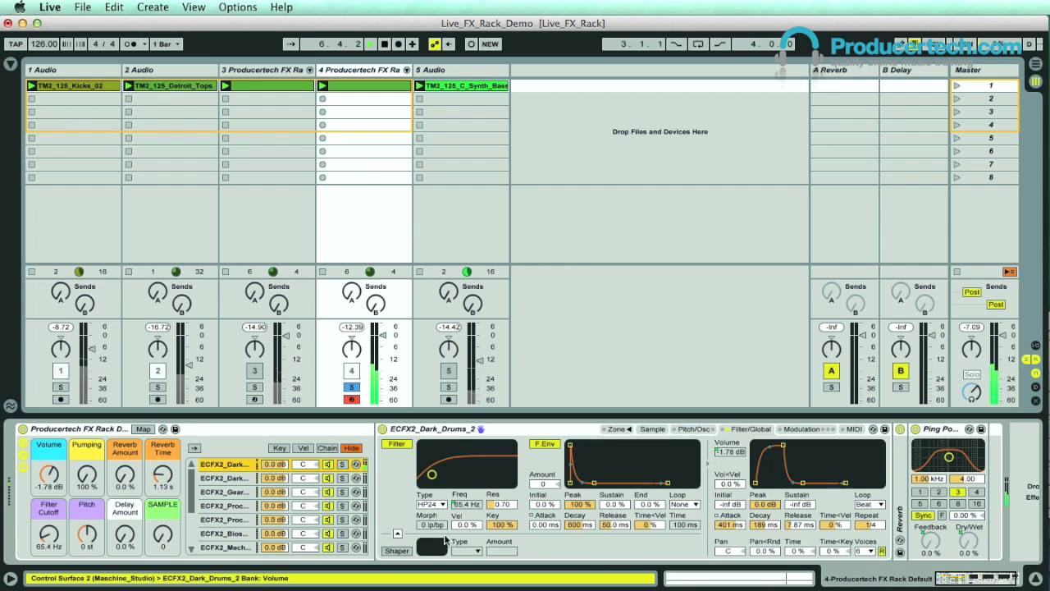
pyautogui.click(653, 429)
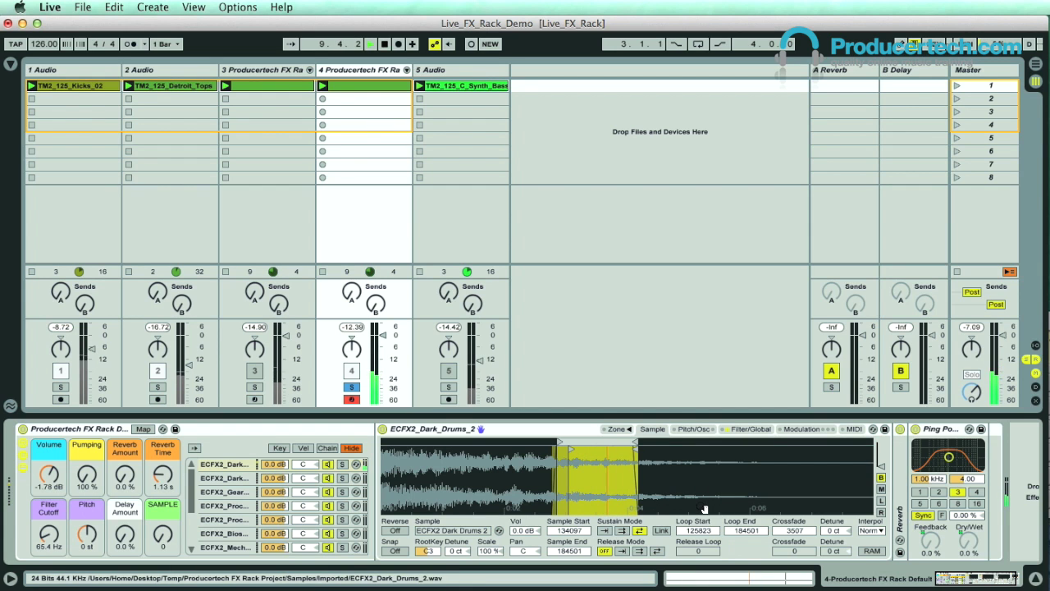
# In Finder's Entropy folder, preview ECFX2_Entropy_Complex_Gesture_3.wav, then load it into the first chain's Sampler as its new sample
pyautogui.press('super+Tab')
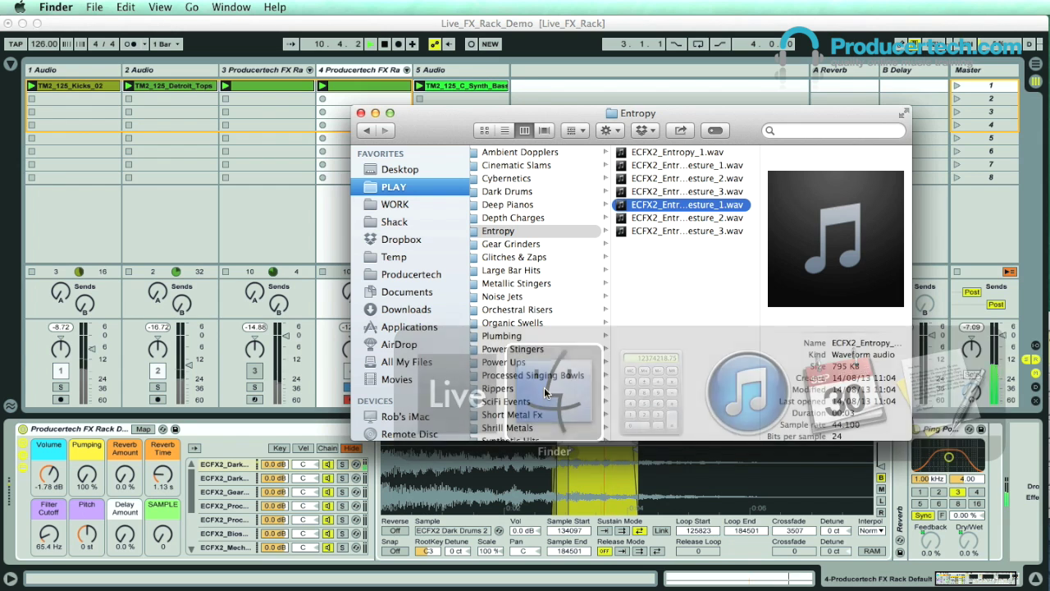
pyautogui.hscroll(-5, 668, 307)
pyautogui.hscroll(-2, 667, 307)
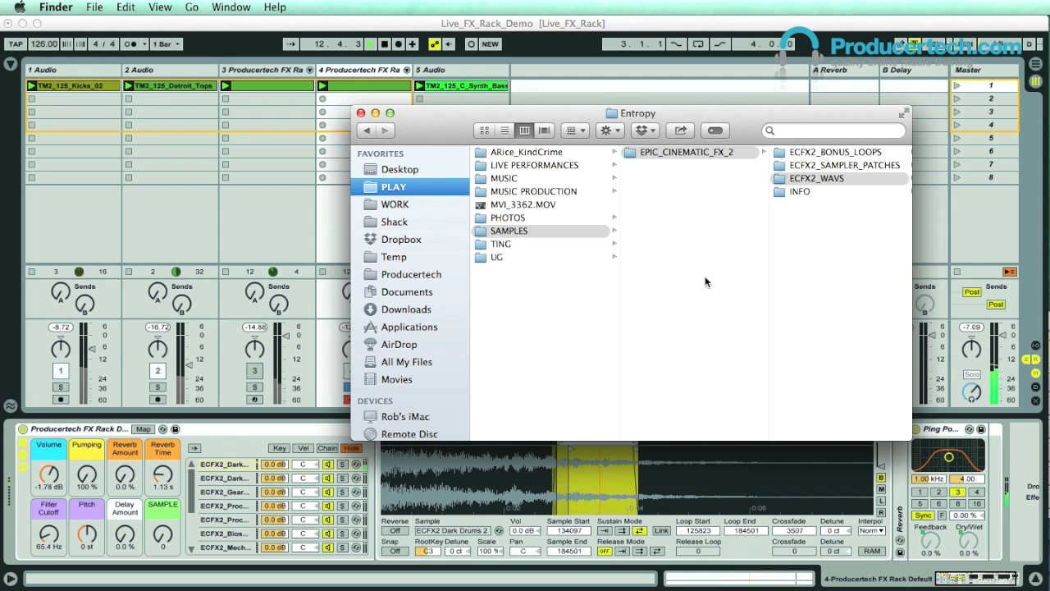
pyautogui.hscroll(8, 661, 282)
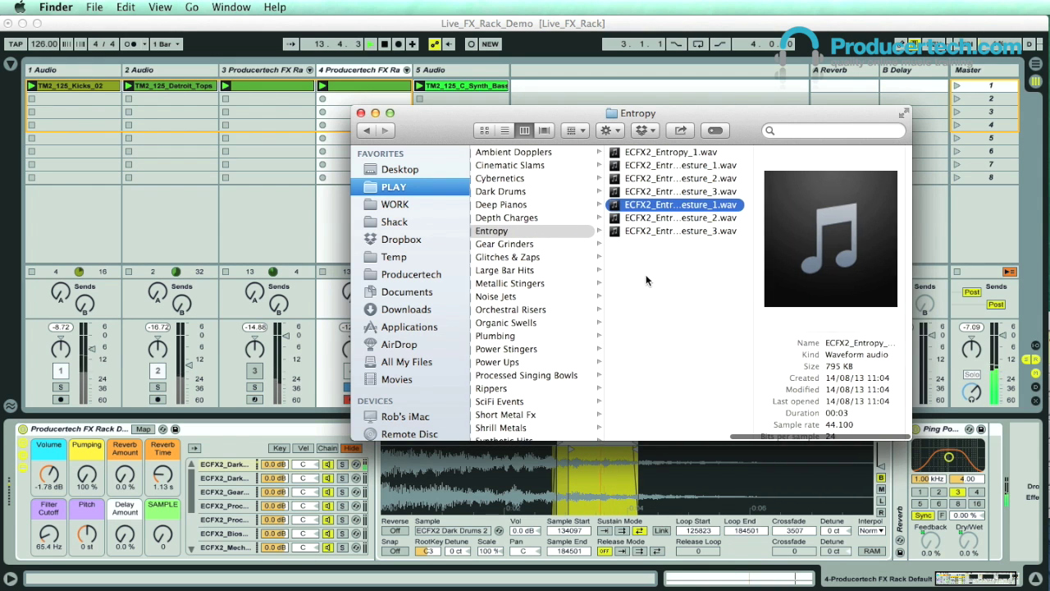
pyautogui.click(695, 196)
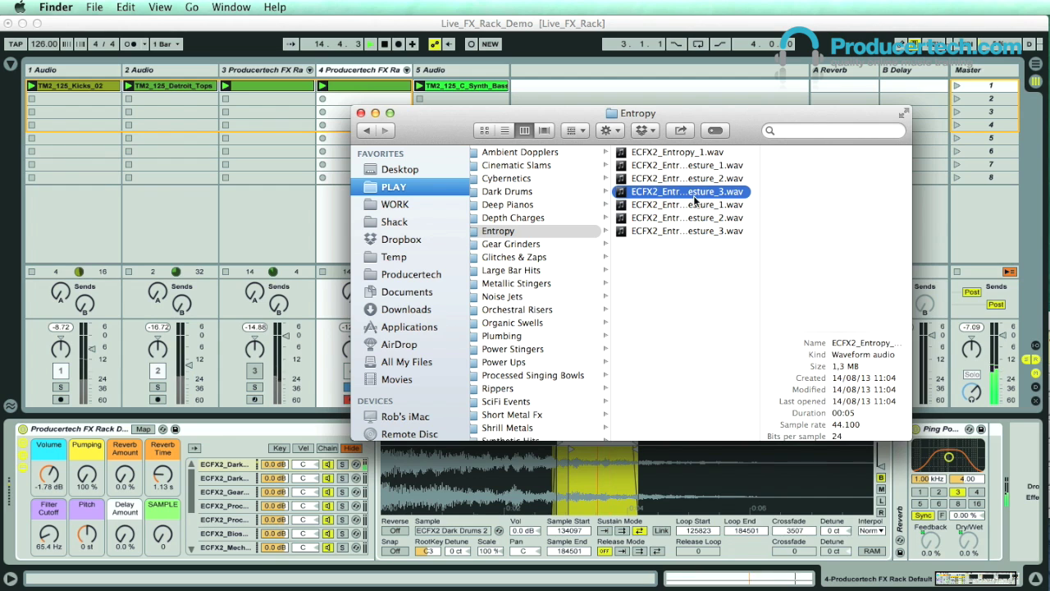
pyautogui.press('space')
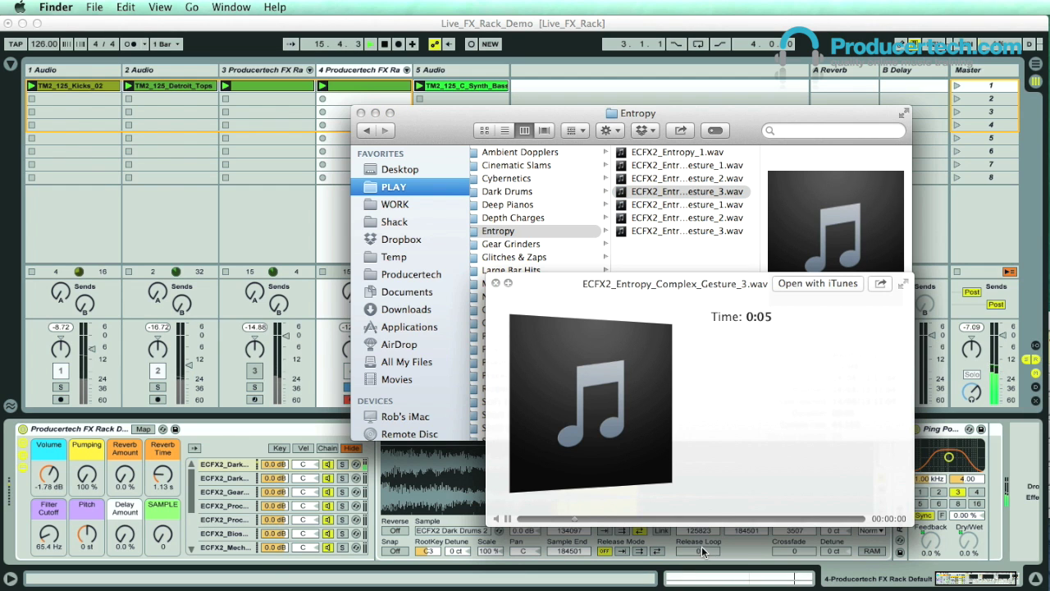
pyautogui.press('space')
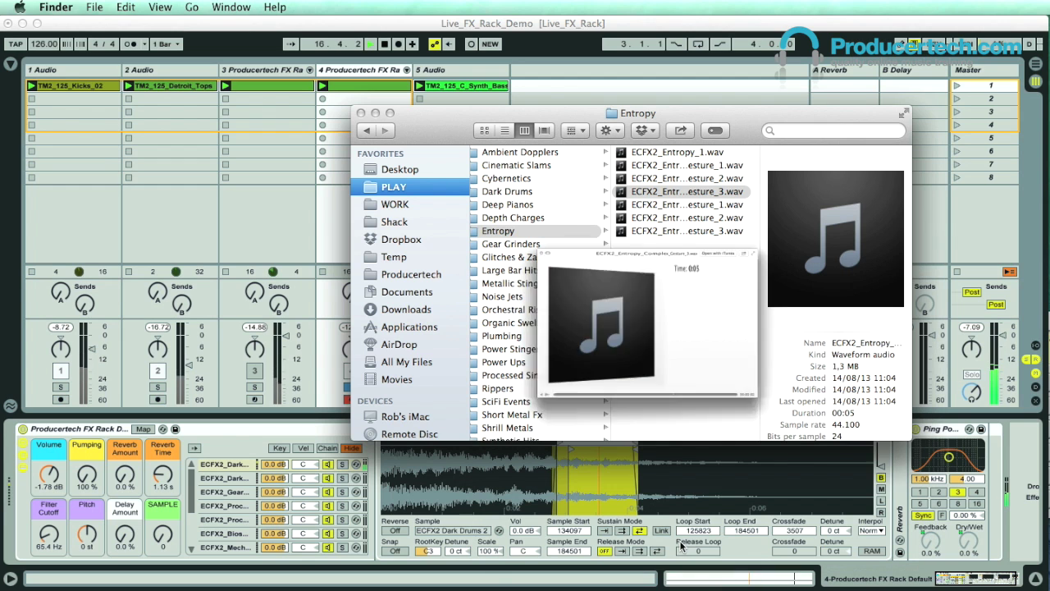
pyautogui.moveTo(681, 194); pyautogui.dragTo(587, 476)
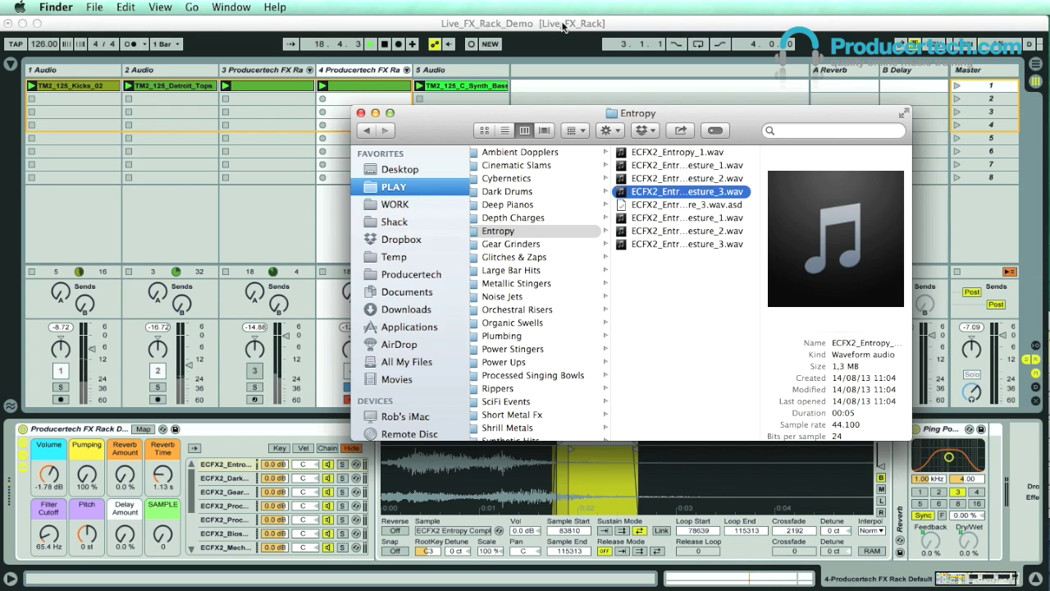
pyautogui.click(563, 27)
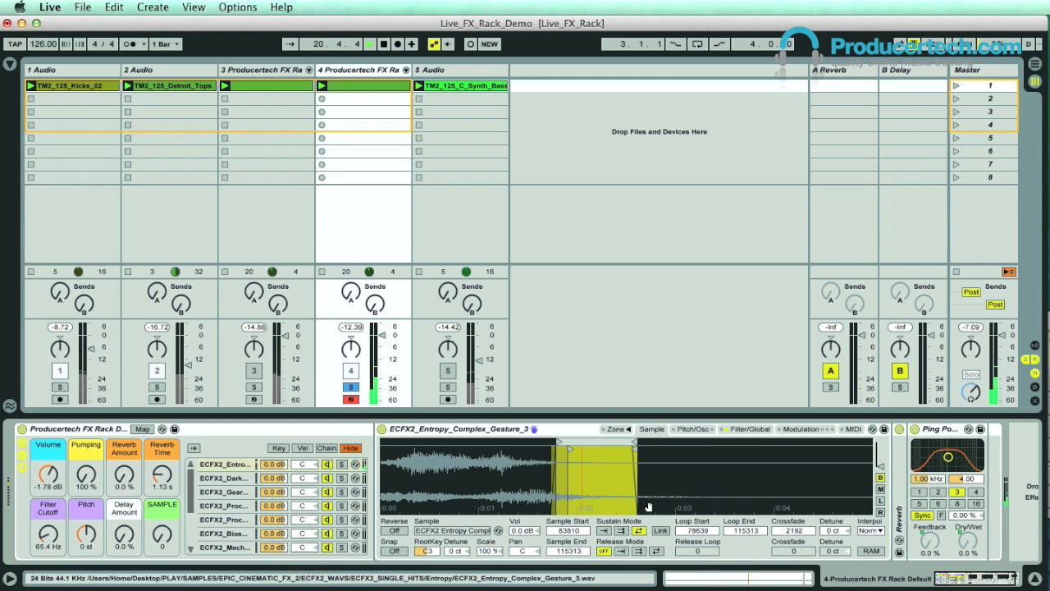
# Set the Sampler's start to 70104 with a loop from 70869 to 83593, and lower the rack's Volume to -8.17 dB
pyautogui.moveTo(634, 443)
pyautogui.mouseDown()
pyautogui.moveTo(599, 443)
pyautogui.moveTo(592, 464)
pyautogui.moveTo(607, 462)
pyautogui.moveTo(574, 450)
pyautogui.moveTo(587, 451)
pyautogui.moveTo(548, 456)
pyautogui.moveTo(608, 448)
pyautogui.moveTo(530, 449)
pyautogui.mouseUp()
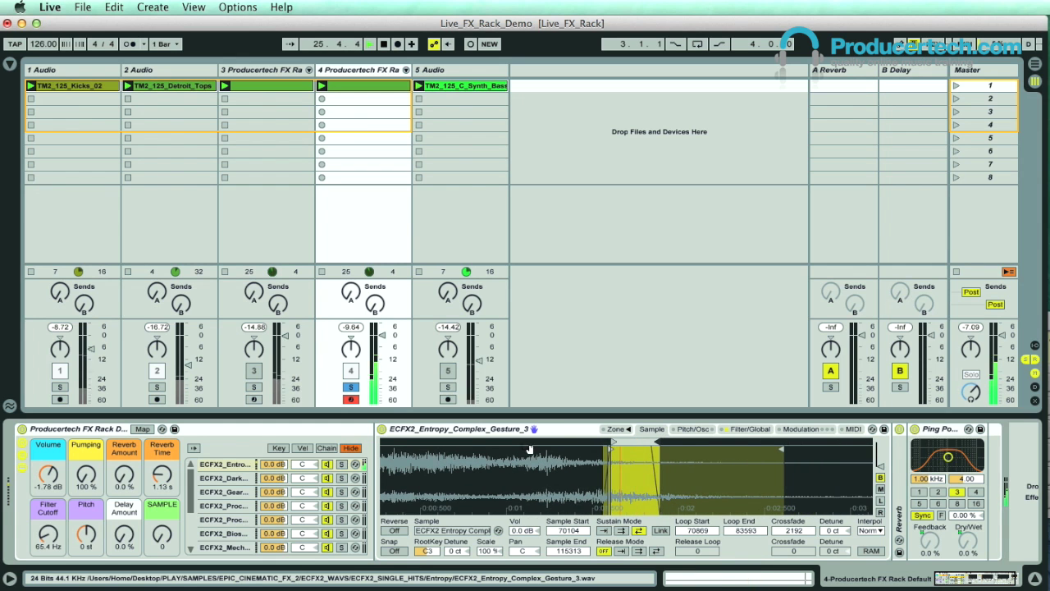
pyautogui.moveTo(49, 474); pyautogui.dragTo(49, 485)
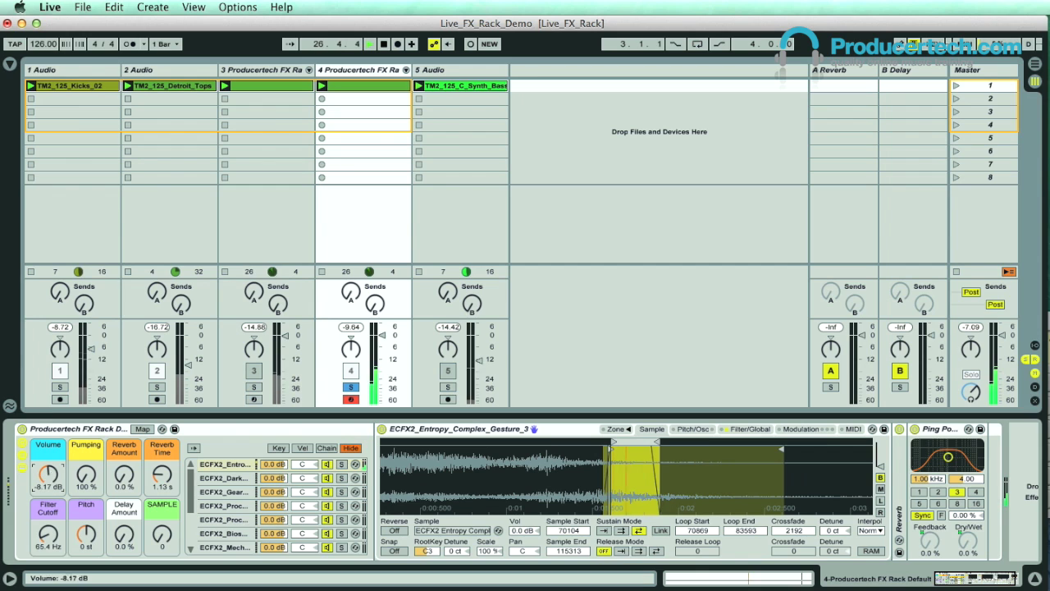
# With the kick track soloed alongside track 4, raise the rack's Pitch to +16 st and extend the sample's loop end to 92884
pyautogui.click(60, 387)
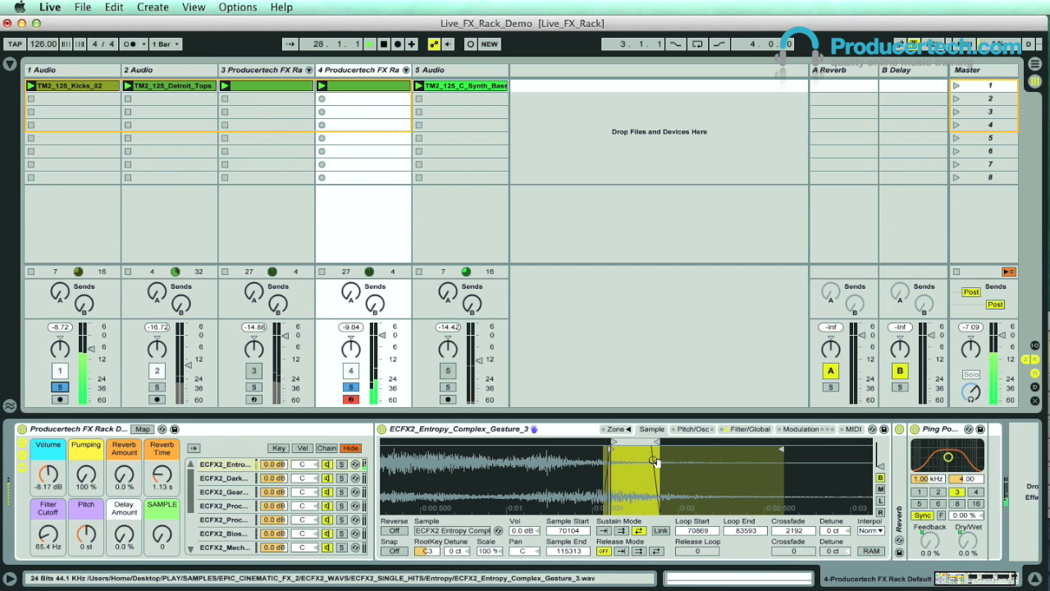
pyautogui.moveTo(86, 535); pyautogui.dragTo(86, 517)
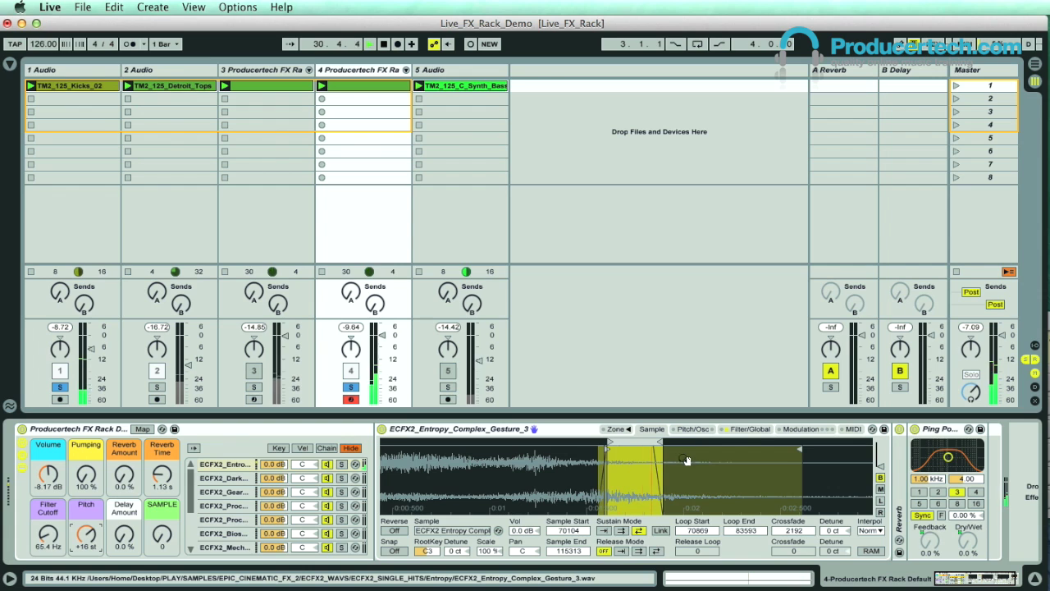
pyautogui.moveTo(659, 443); pyautogui.dragTo(699, 443)
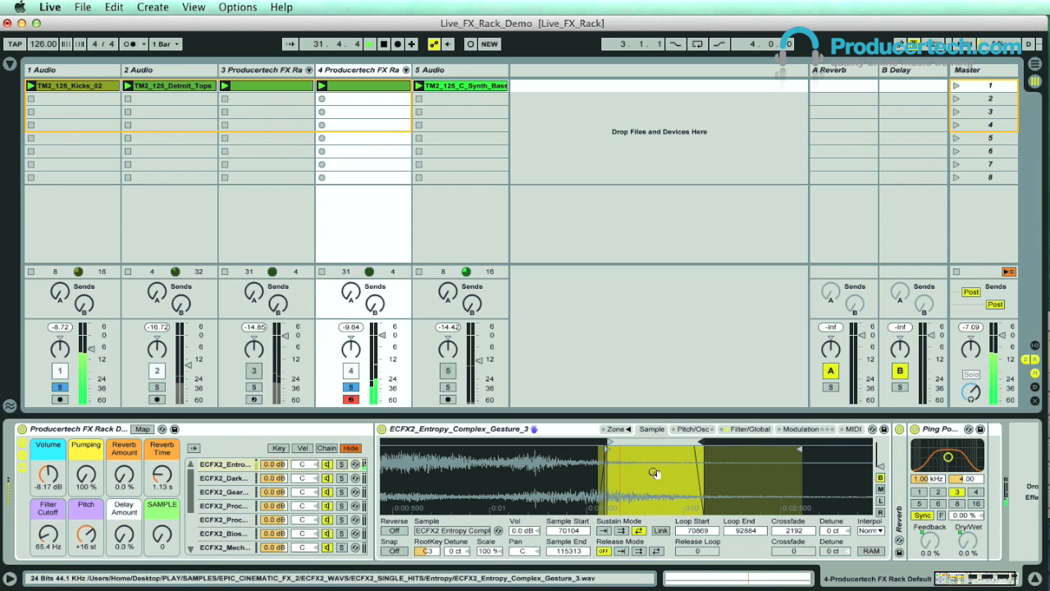
# Set the rack's Pumping to -26 %, Volume to -2.24 dB, Delay Amount to 22 % and Reverb Amount to 53 %
pyautogui.moveTo(86, 474); pyautogui.dragTo(86, 529)
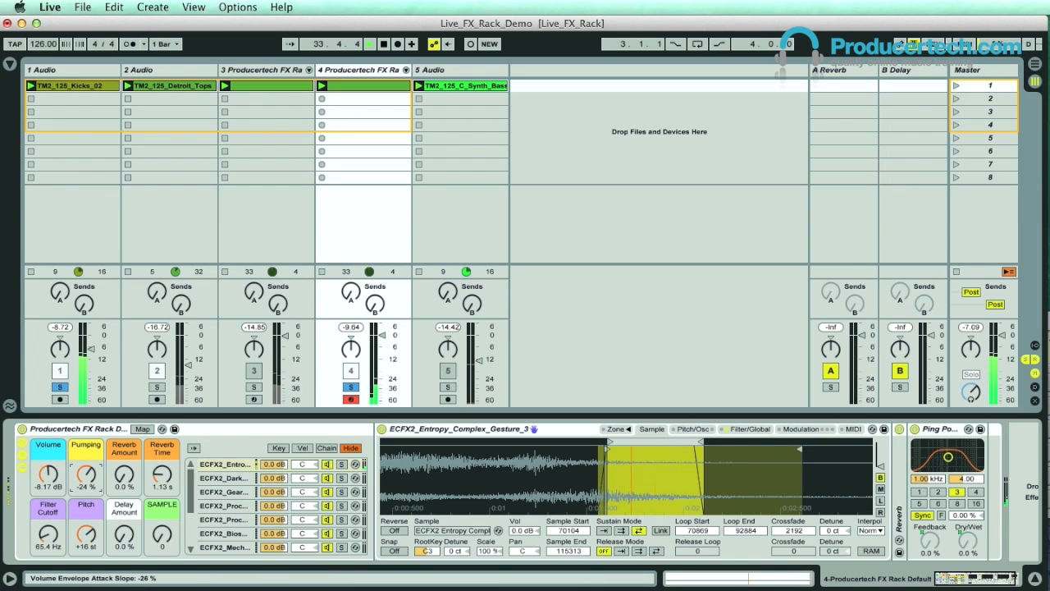
pyautogui.moveTo(48, 474); pyautogui.dragTo(49, 468)
pyautogui.moveTo(129, 542)
pyautogui.mouseDown()
pyautogui.moveTo(128, 521)
pyautogui.moveTo(124, 540)
pyautogui.mouseUp()
pyautogui.moveTo(124, 476); pyautogui.dragTo(124, 468)
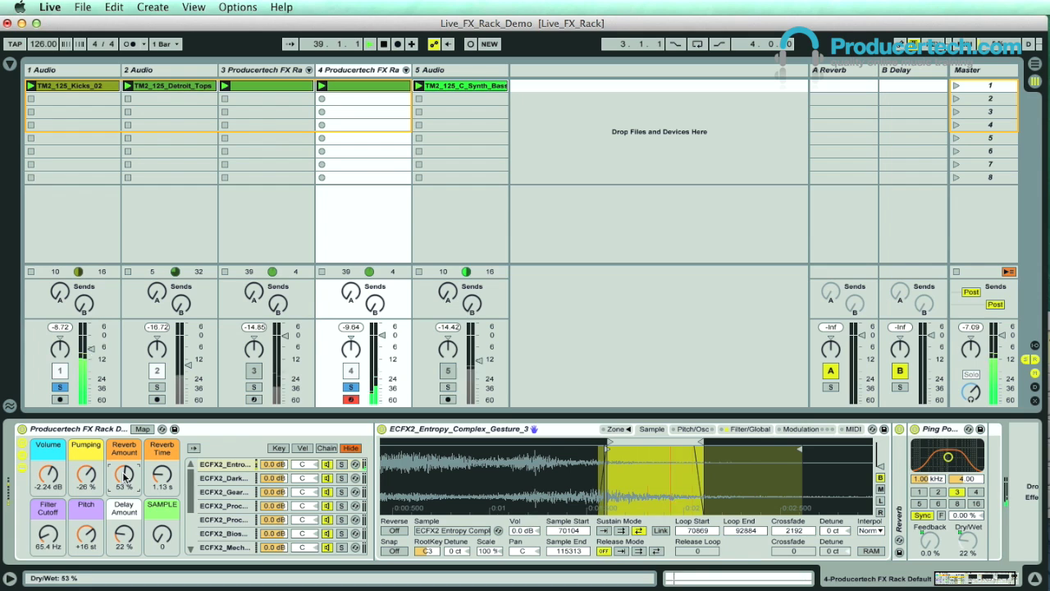
# Bring the rack's Delay Amount to 0.0 %, Reverb Amount to 48 % and Filter Cutoff to 266 Hz
pyautogui.moveTo(124, 535); pyautogui.dragTo(123, 542)
pyautogui.moveTo(124, 475); pyautogui.dragTo(124, 479)
pyautogui.moveTo(48, 535); pyautogui.dragTo(49, 513)
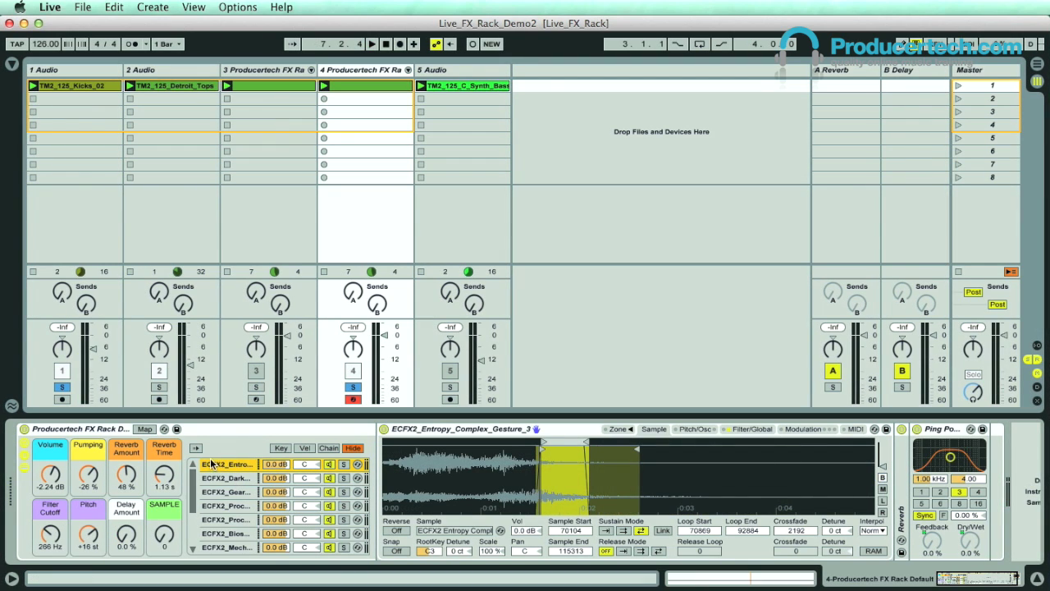
# Duplicate the rack's Entropy chain and, with the chain zones shown, delete the ECFX2_Dark_Drums_6 chain below the copy
pyautogui.rightClick(216, 470)
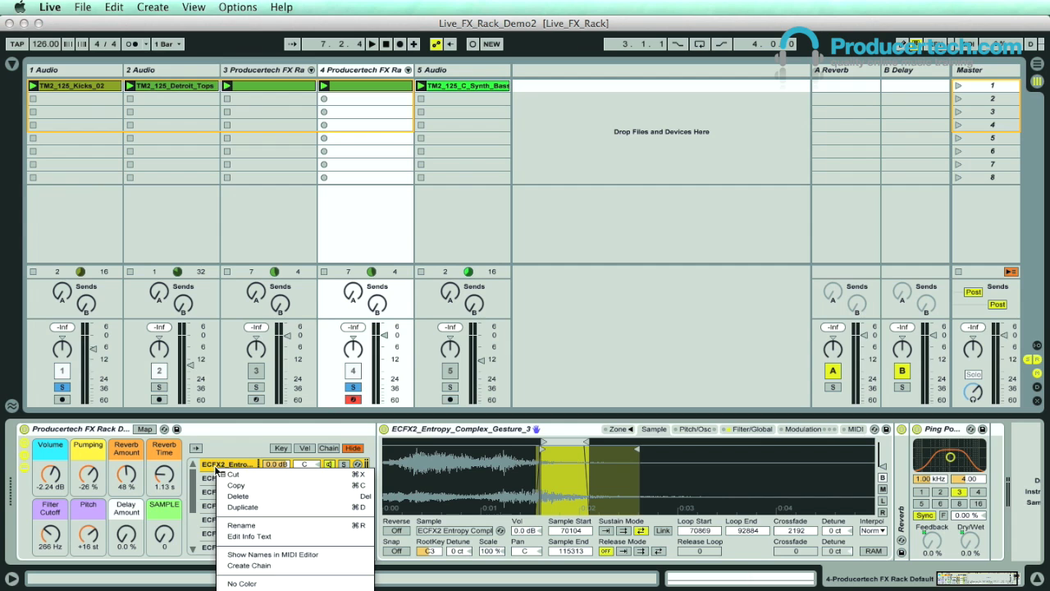
pyautogui.click(242, 506)
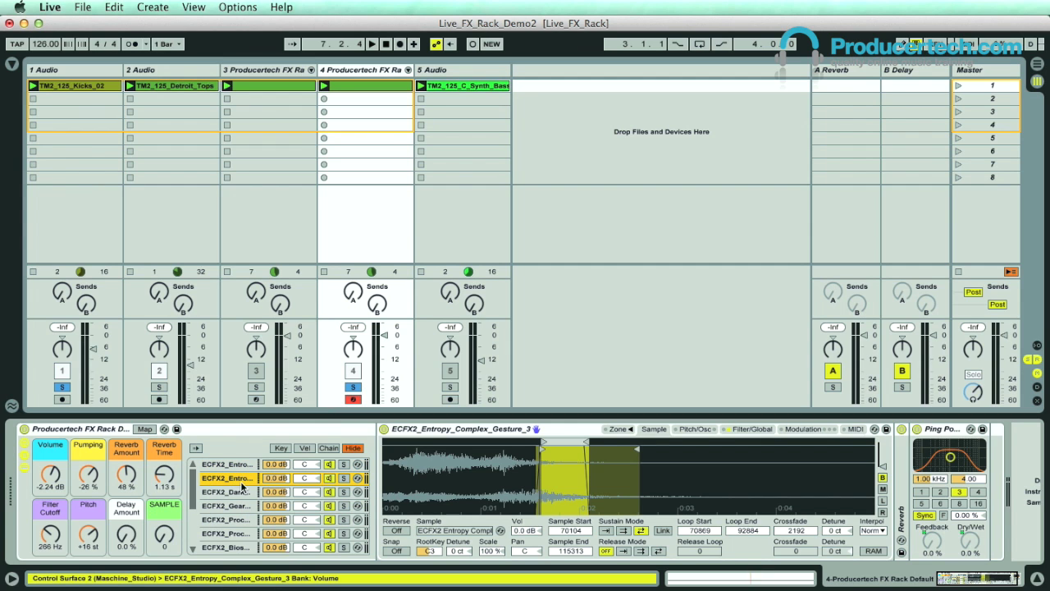
pyautogui.click(328, 448)
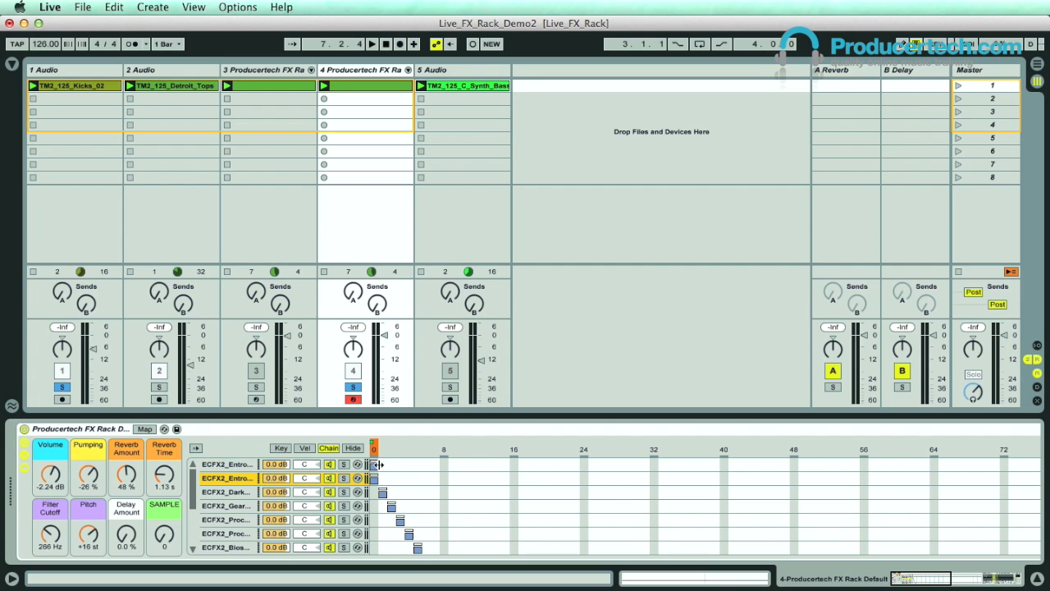
pyautogui.click(230, 492)
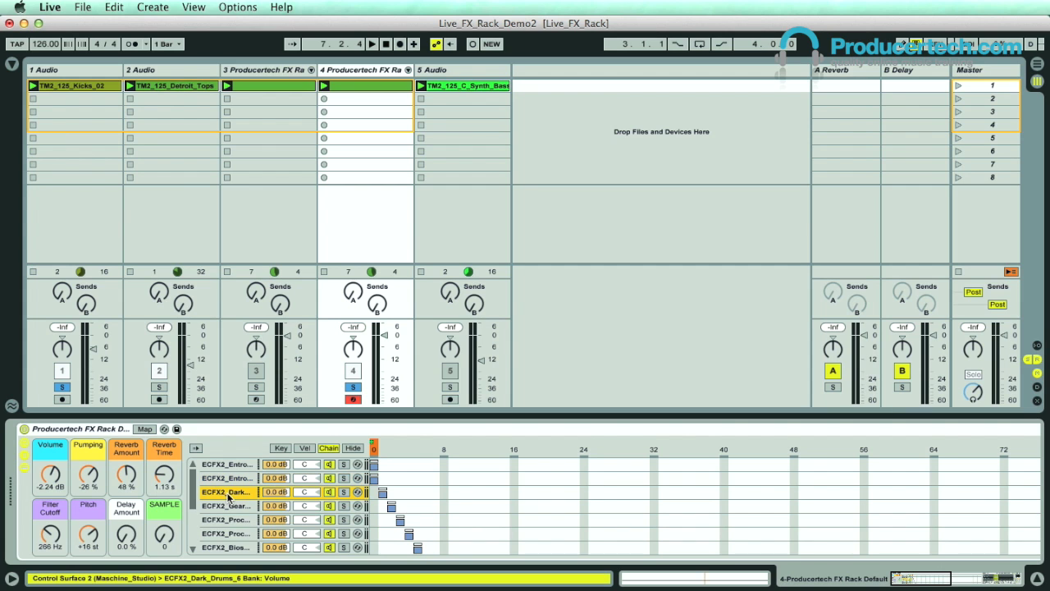
pyautogui.rightClick(209, 496)
pyautogui.click(232, 522)
# Move the duplicated Entropy chain's zone to position 1 and set the SAMPLE macro to 15 to select it
pyautogui.click(234, 479)
pyautogui.moveTo(379, 481); pyautogui.dragTo(390, 480)
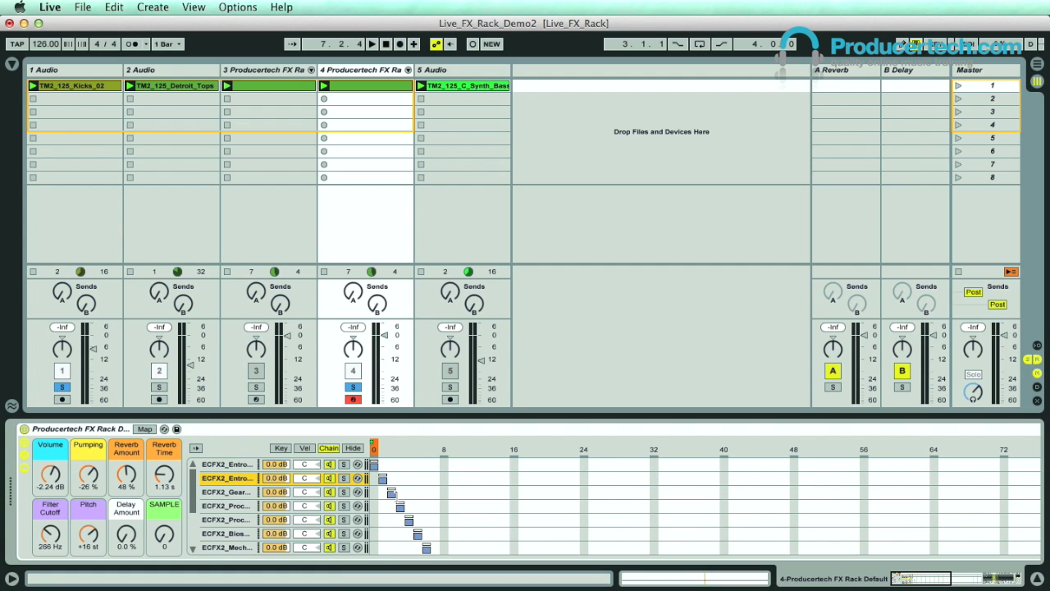
pyautogui.moveTo(165, 536); pyautogui.dragTo(164, 523)
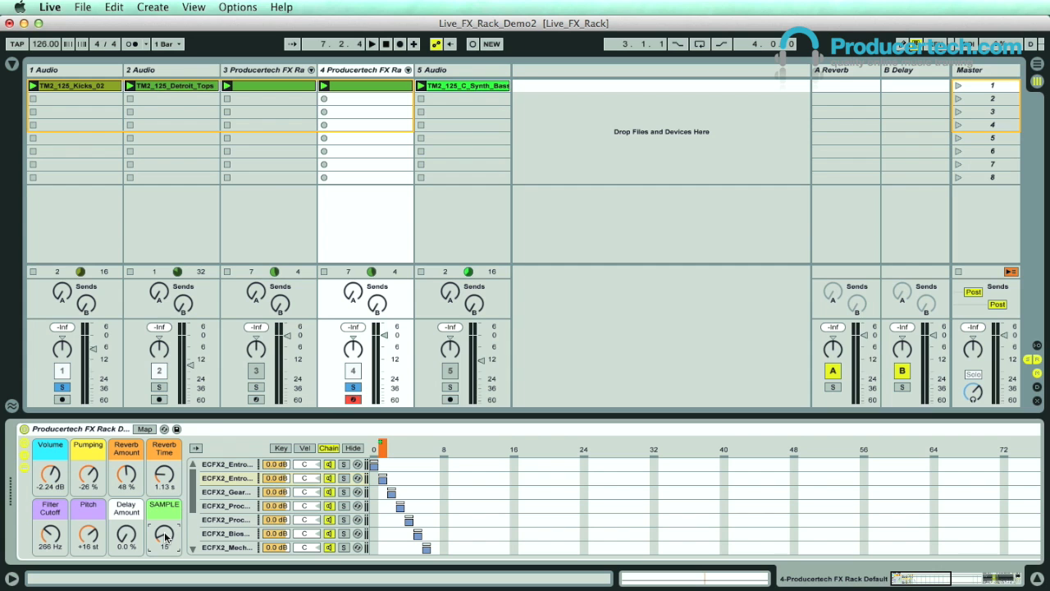
# Start playback, hide the chain zones and set the duplicate's sample start to 56186 with a loop from 46810 to 57765
pyautogui.press('space')
pyautogui.click(354, 448)
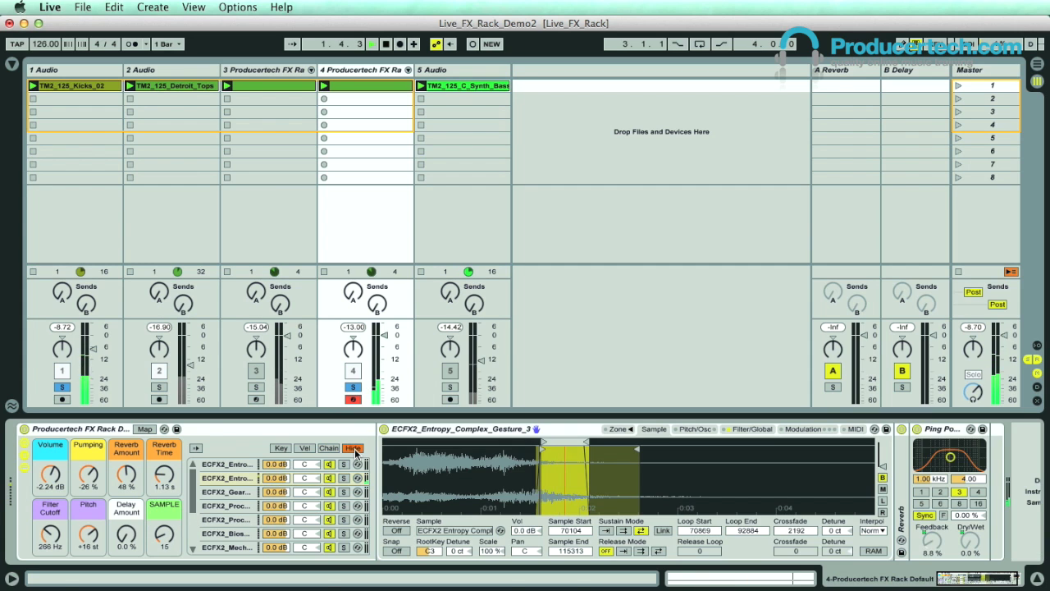
pyautogui.moveTo(587, 444)
pyautogui.mouseDown()
pyautogui.moveTo(510, 443)
pyautogui.moveTo(536, 443)
pyautogui.mouseUp()
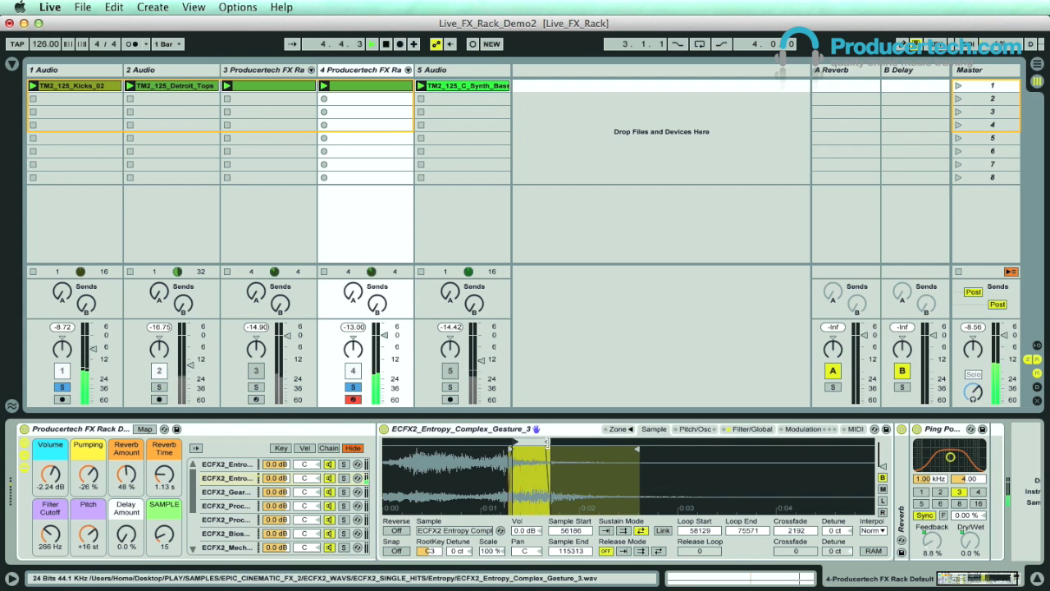
pyautogui.moveTo(637, 449)
pyautogui.mouseDown()
pyautogui.moveTo(563, 447)
pyautogui.moveTo(735, 444)
pyautogui.moveTo(534, 451)
pyautogui.mouseUp()
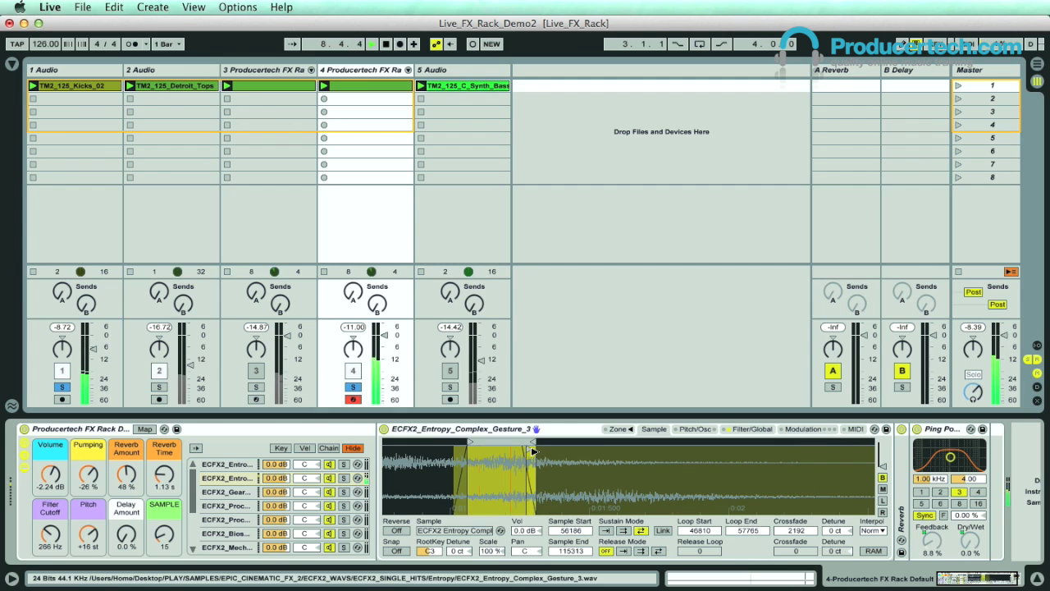
# Audition the two Entropy chains by switching the SAMPLE macro to 13 and 15, finishing at 0
pyautogui.moveTo(167, 536); pyautogui.dragTo(166, 535)
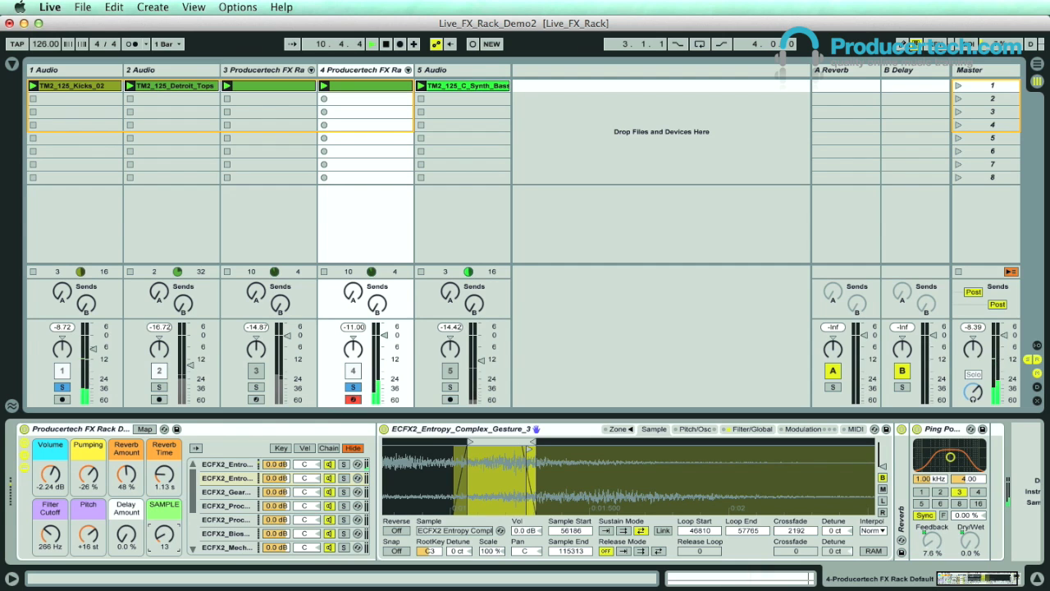
pyautogui.moveTo(165, 534); pyautogui.dragTo(165, 536)
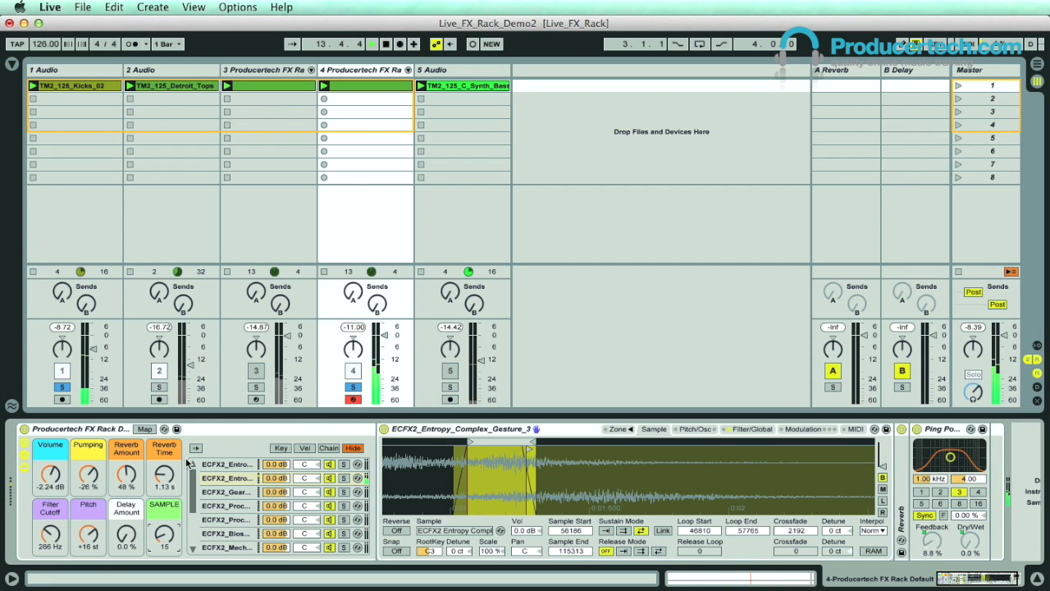
pyautogui.moveTo(168, 538); pyautogui.dragTo(168, 538)
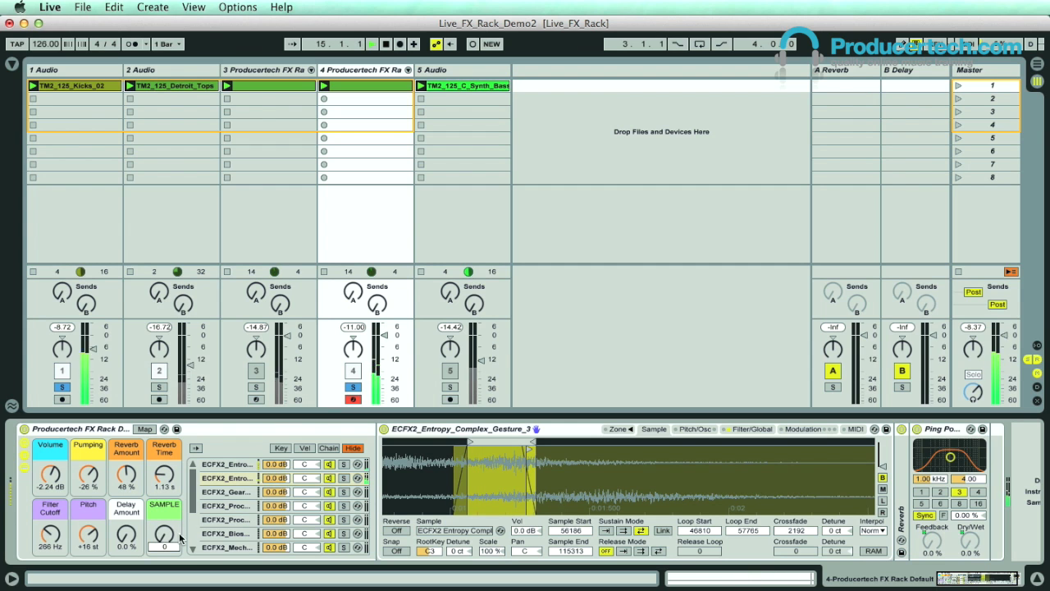
# Save the customised rack to the User Library as the preset "Producertech FX Rack Entropy"
pyautogui.click(177, 428)
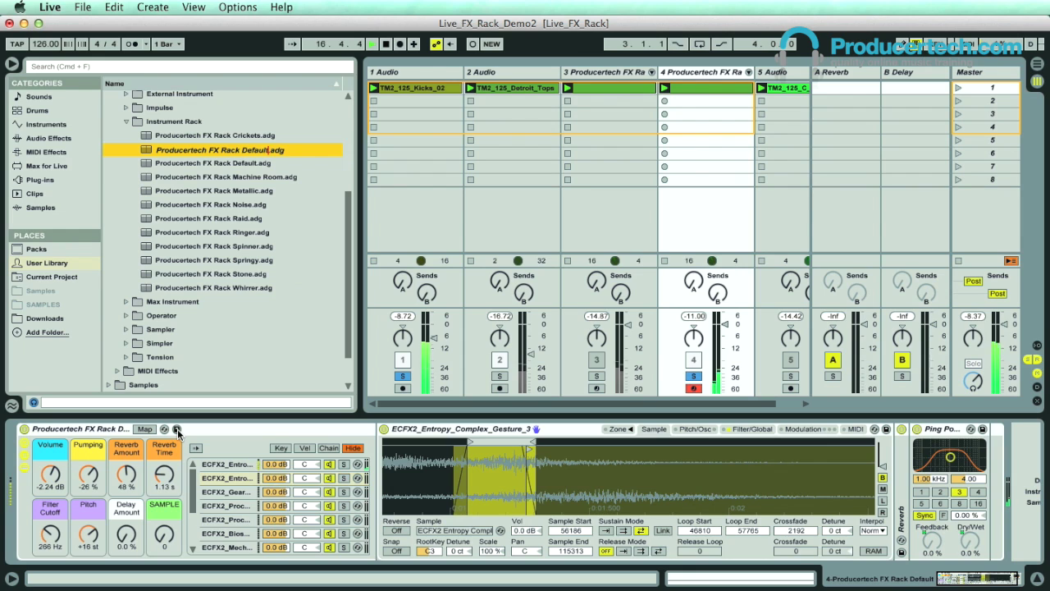
pyautogui.press('BackSpace')
pyautogui.press('BackSpace')
pyautogui.press('BackSpace')
pyautogui.press('BackSpace')
pyautogui.press('BackSpace')
pyautogui.press('BackSpace')
pyautogui.press('BackSpace')
pyautogui.write('Entropy')
pyautogui.press('Return')
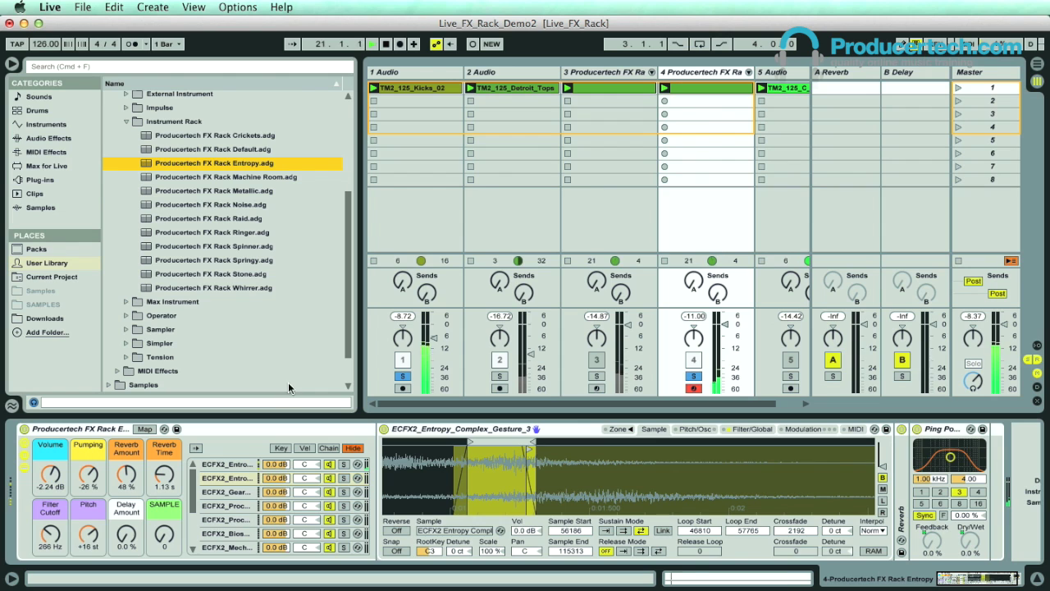
# Take tracks 1 and 4 out of solo, mute track 2 and activate track 5 to hear the rack in the mix
pyautogui.click(402, 376)
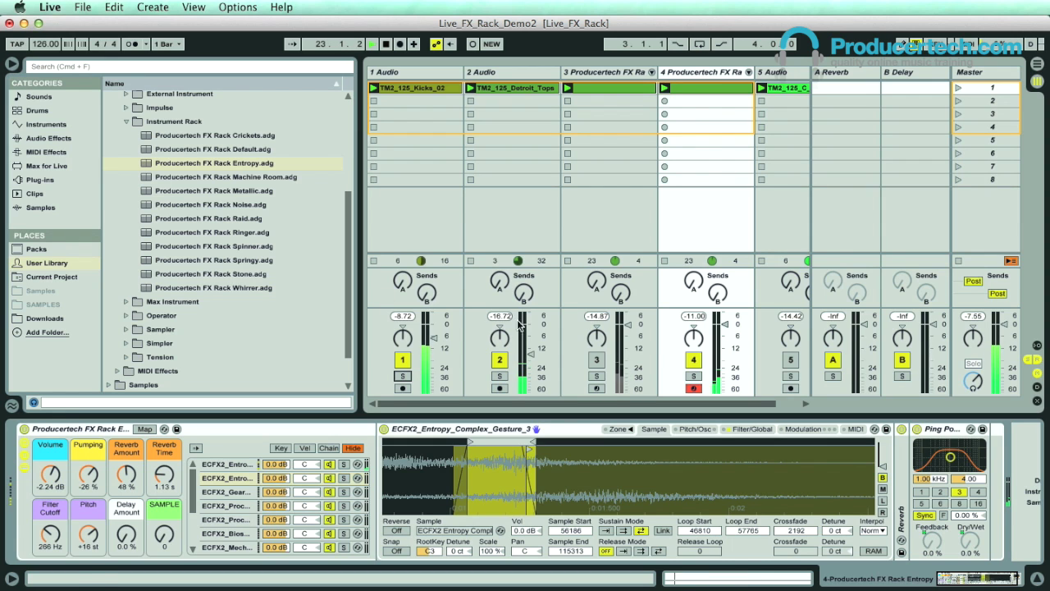
pyautogui.hscroll(2, 466, 364)
pyautogui.click(458, 359)
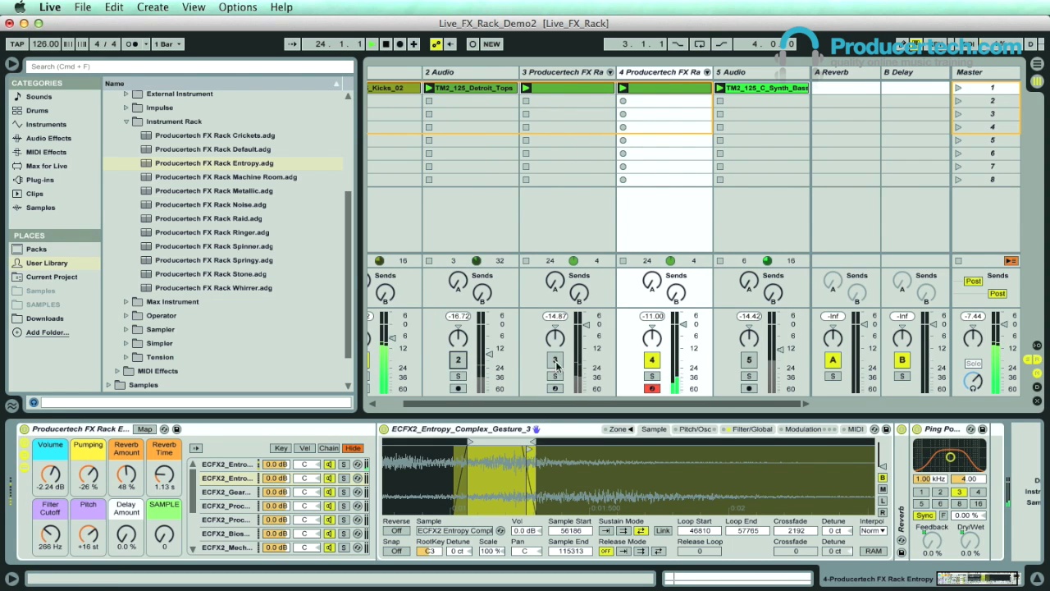
pyautogui.click(748, 360)
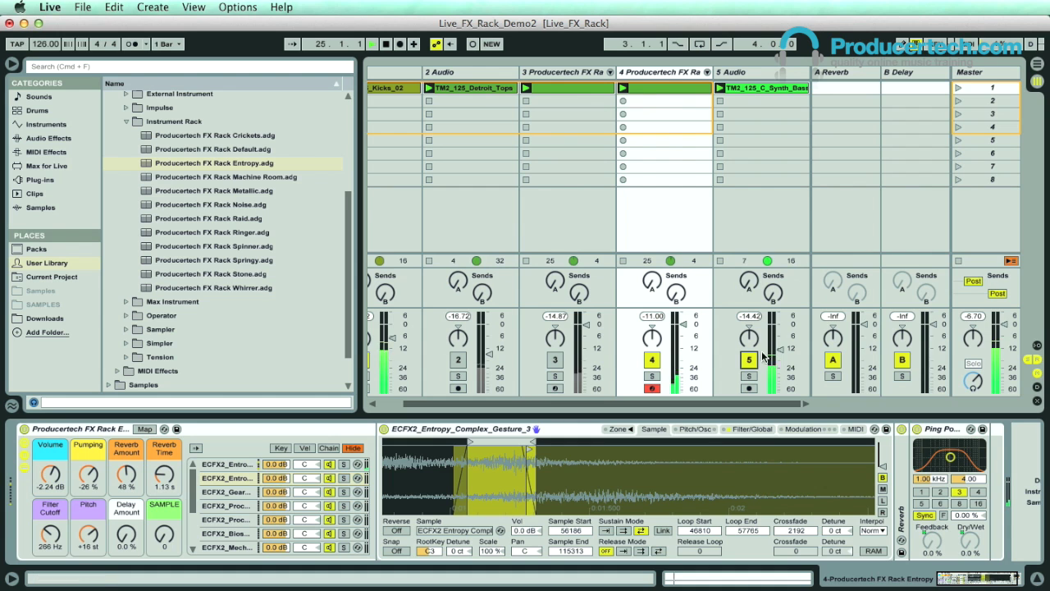